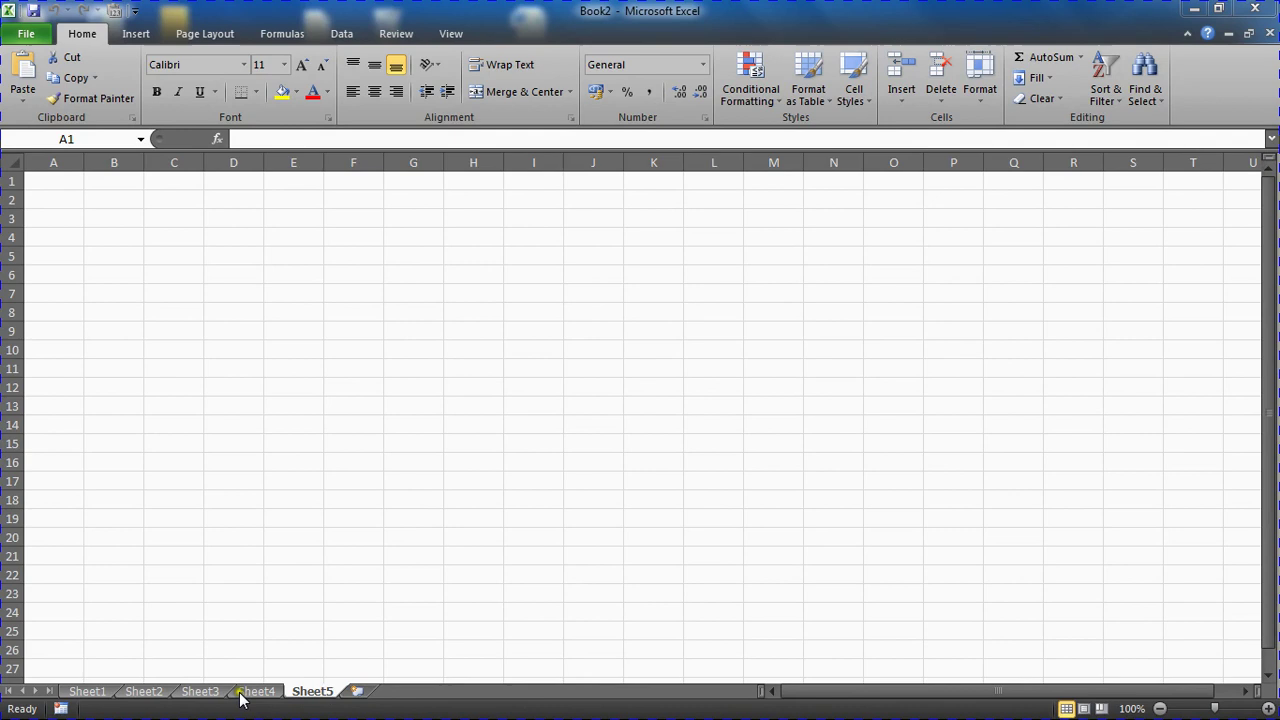
# Hide Sheet2 from its tab menu, then select cells E15, C10 and A1 on Sheet3.
pyautogui.rightClick(155, 694)
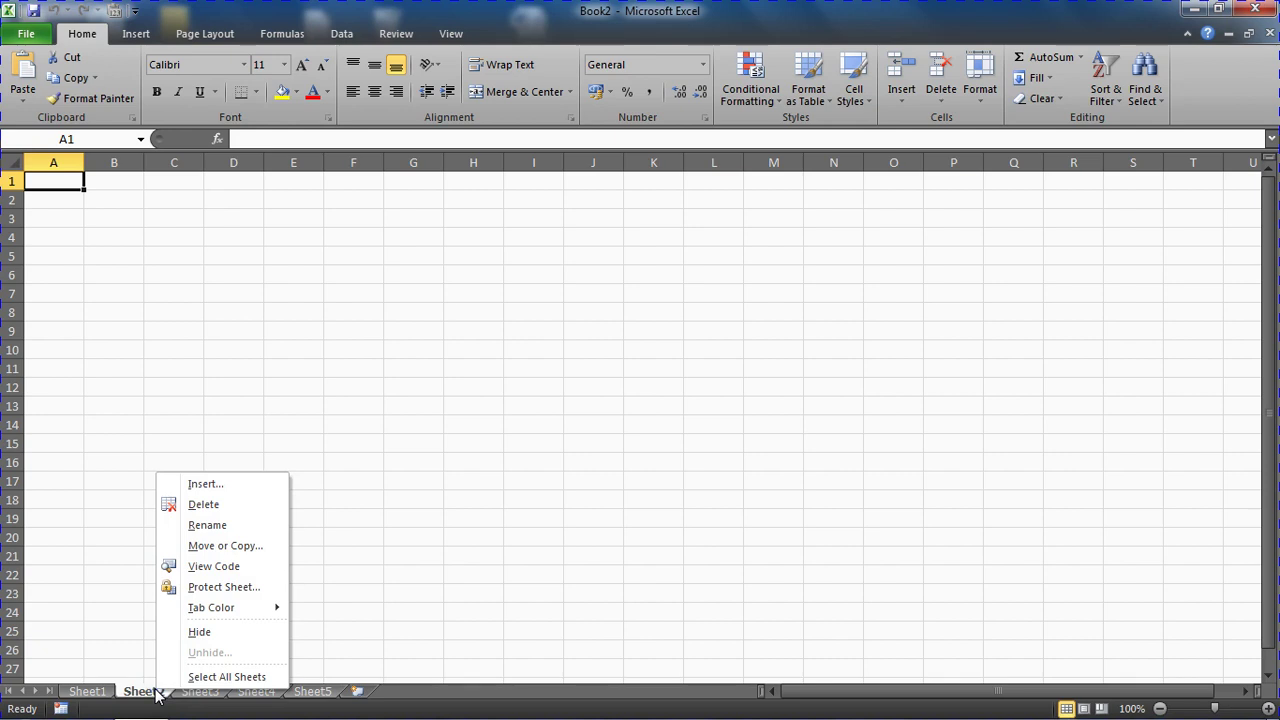
pyautogui.click(206, 634)
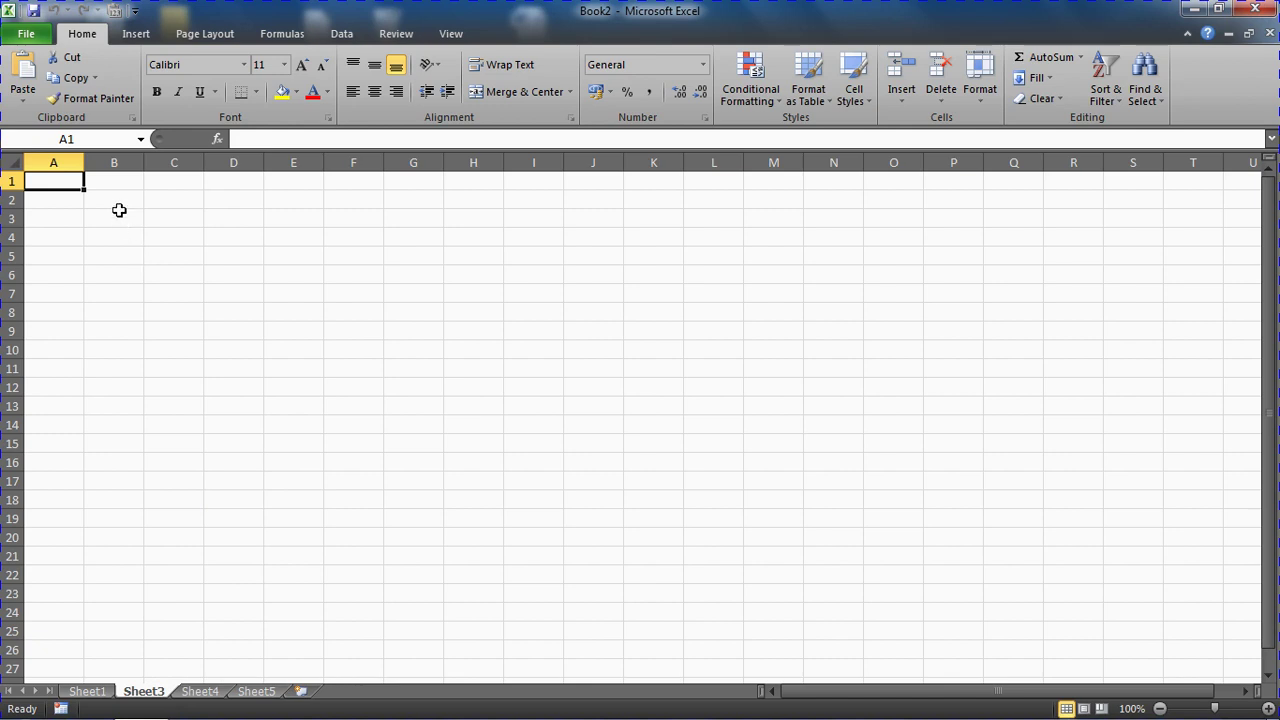
pyautogui.click(272, 446)
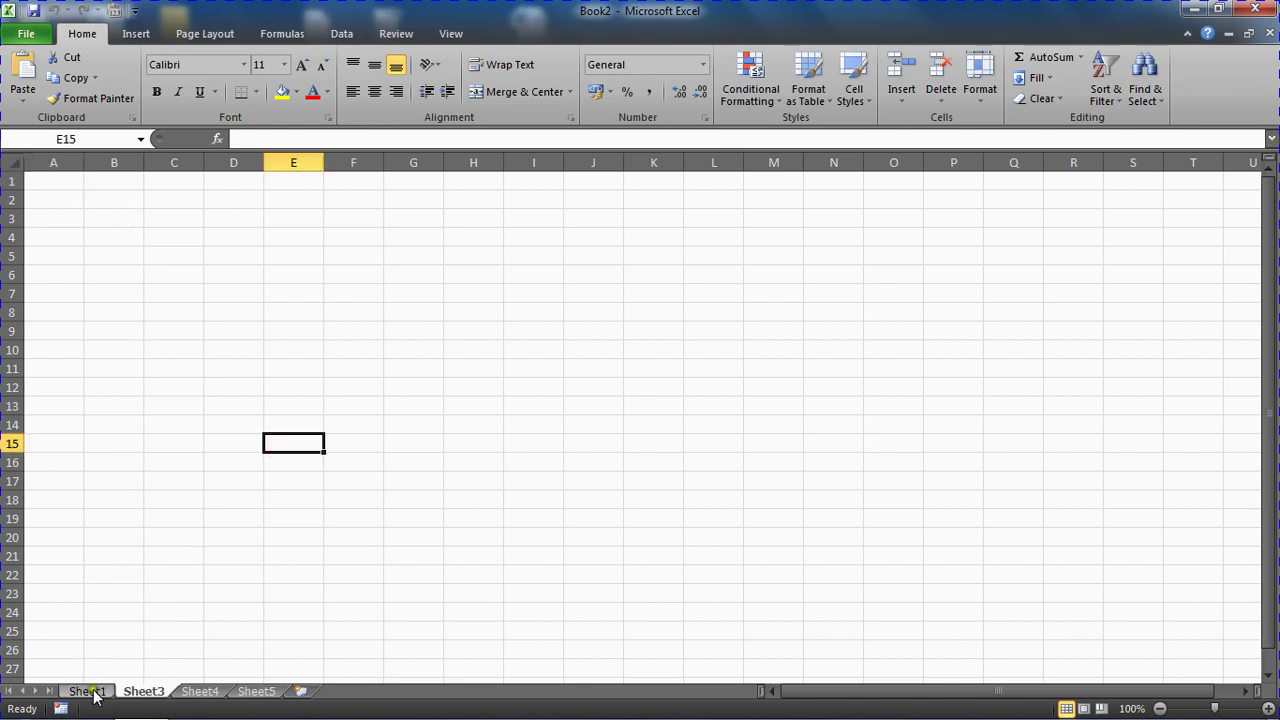
pyautogui.click(148, 692)
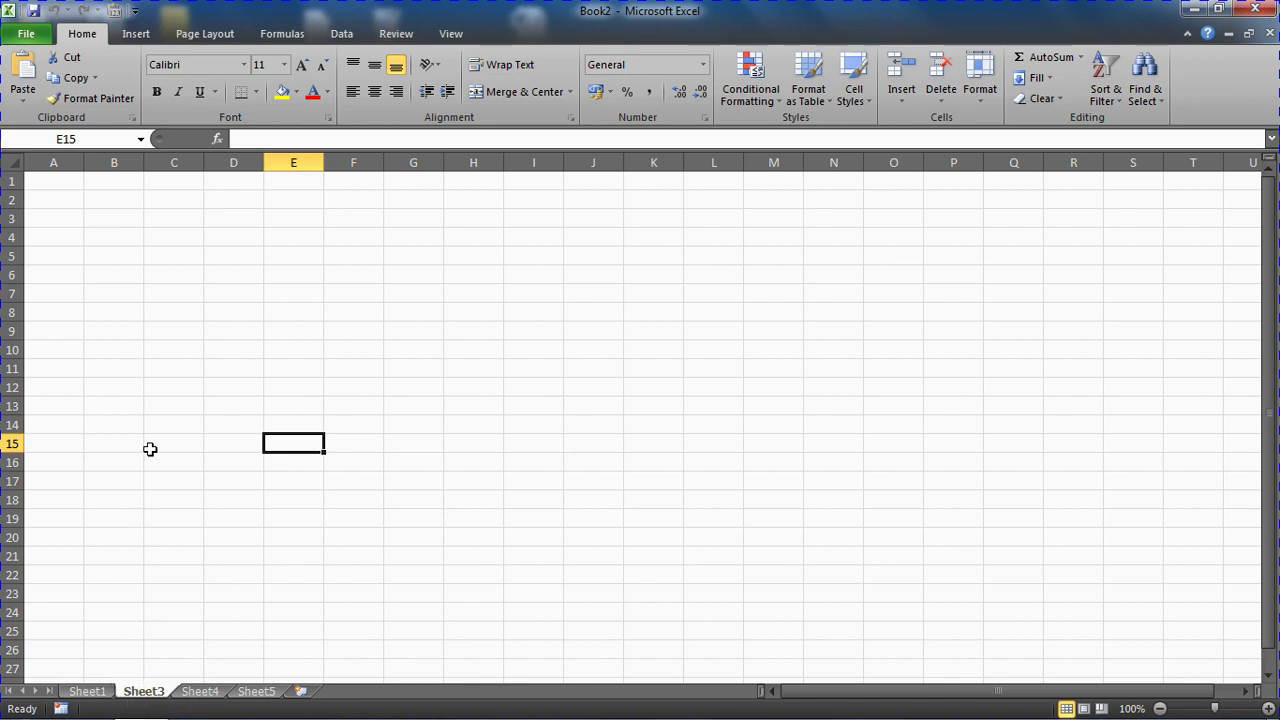
pyautogui.click(172, 344)
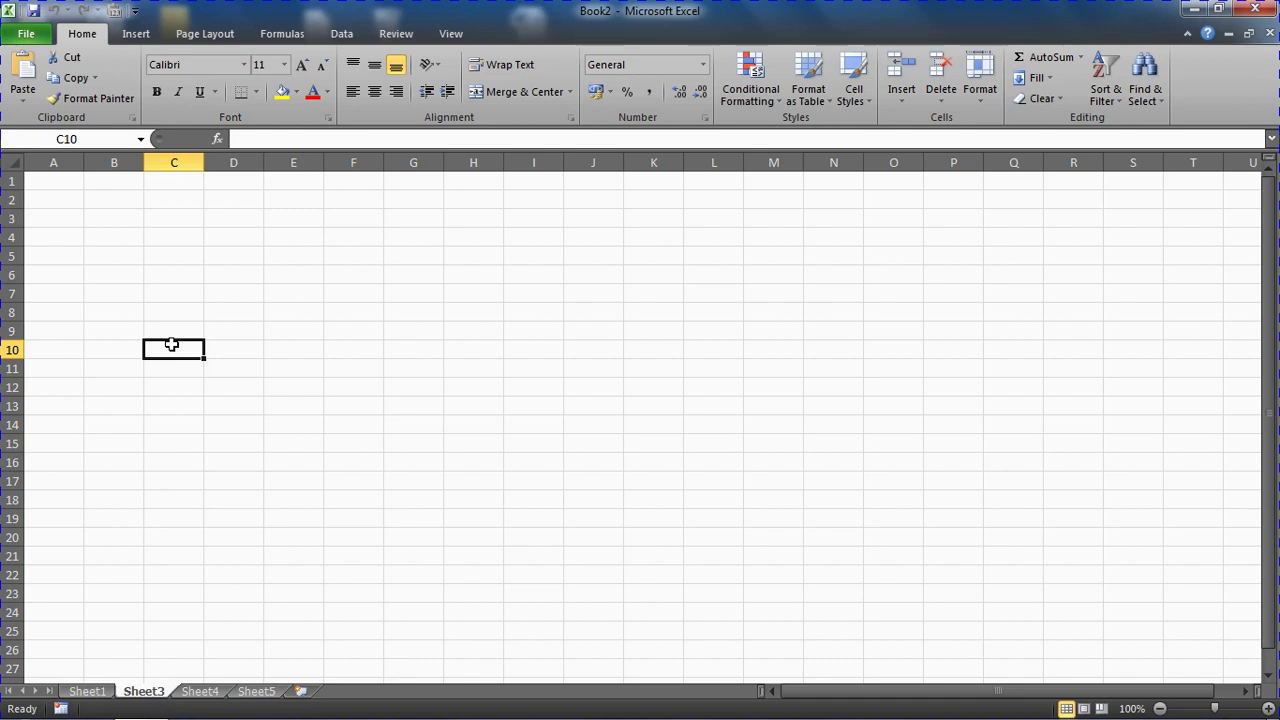
pyautogui.click(54, 181)
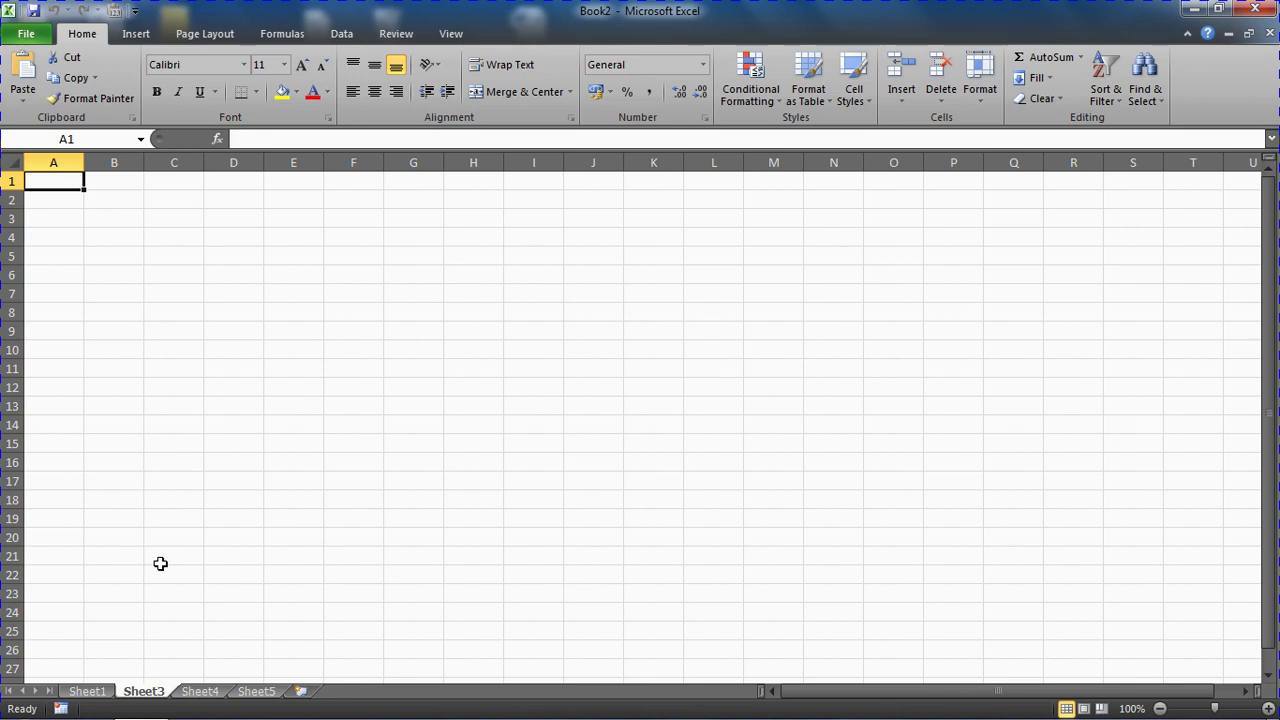
pyautogui.click(139, 690)
# Restore Sheet2 from the Unhide dialog, then select cell A3.
pyautogui.rightClick(139, 692)
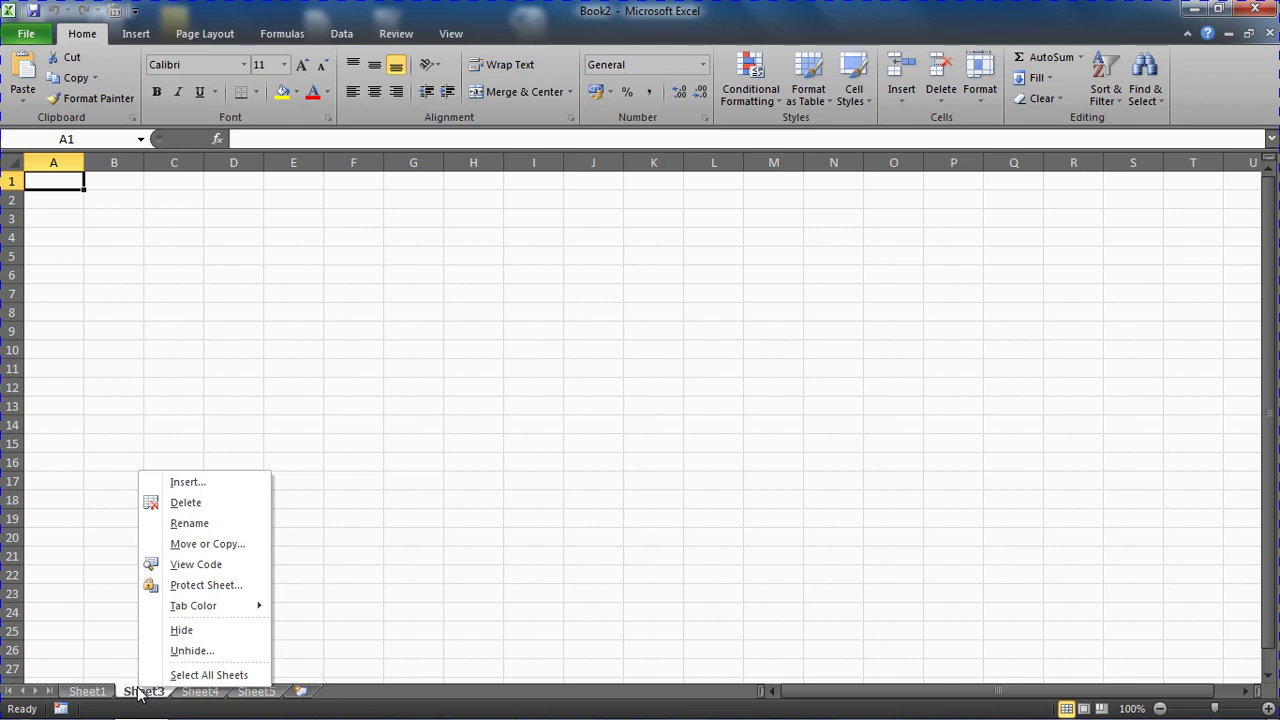
pyautogui.click(192, 651)
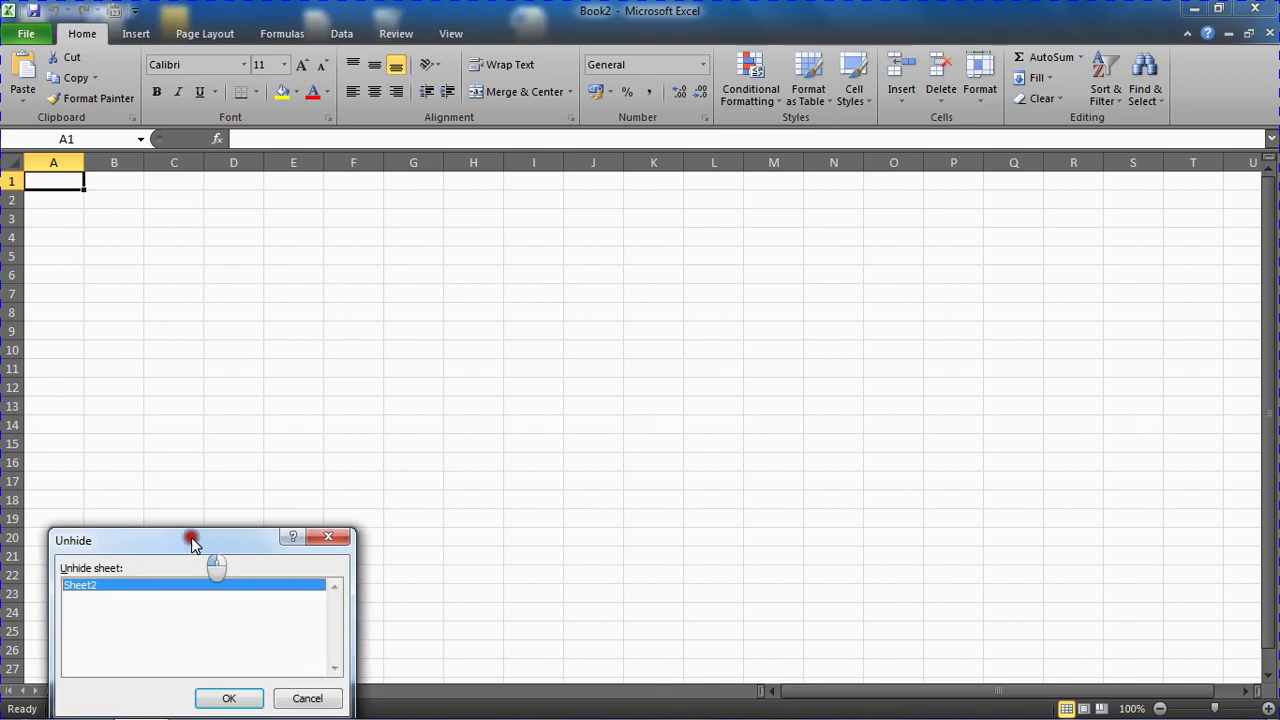
pyautogui.moveTo(192, 540); pyautogui.dragTo(268, 313)
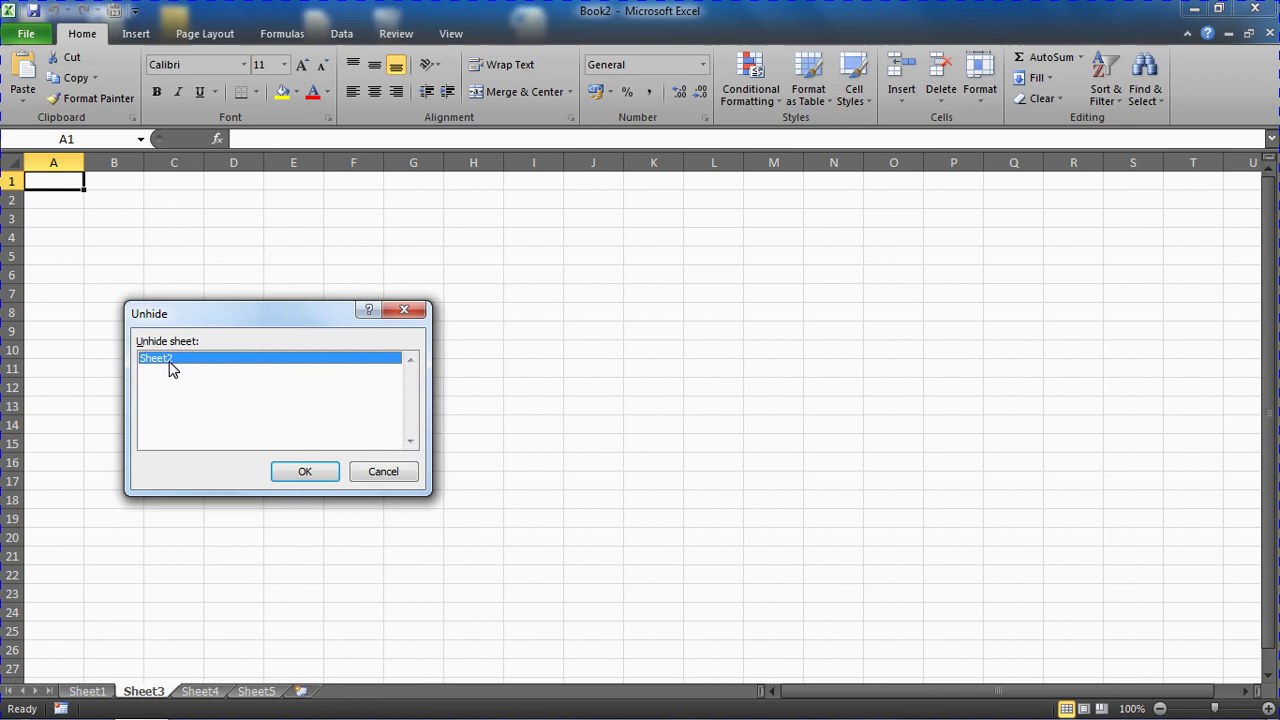
pyautogui.click(326, 478)
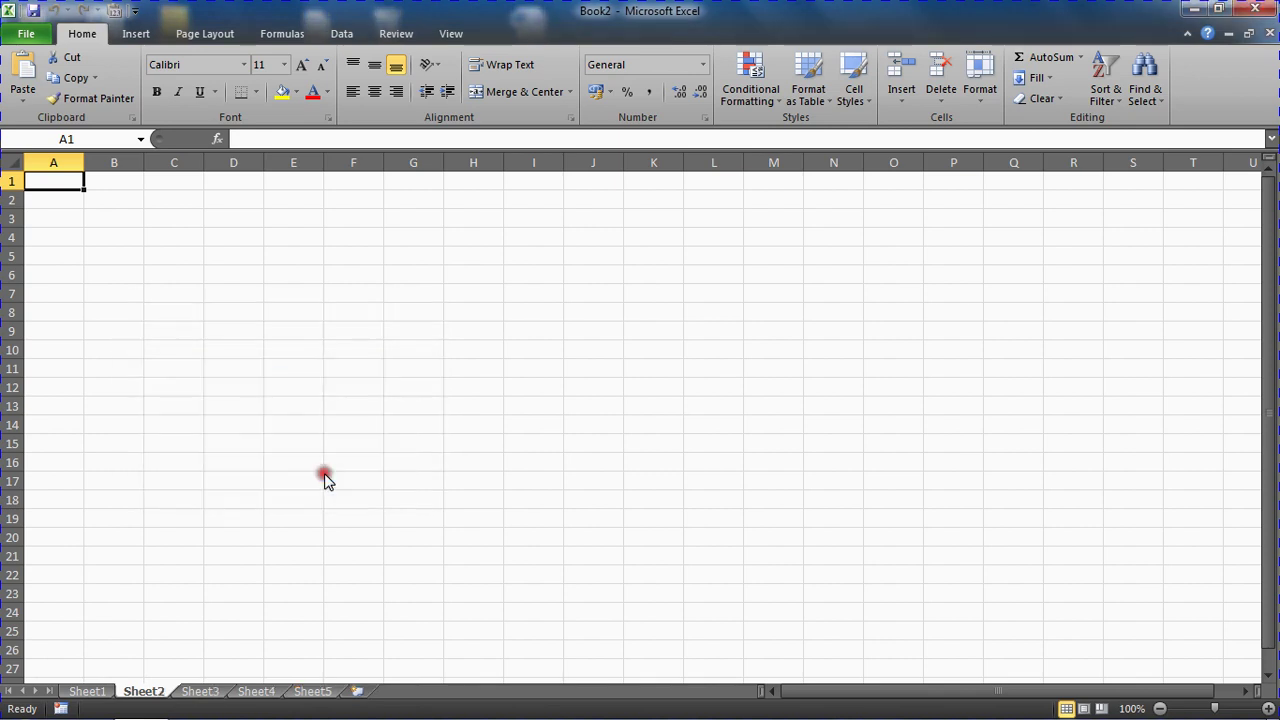
pyautogui.click(70, 210)
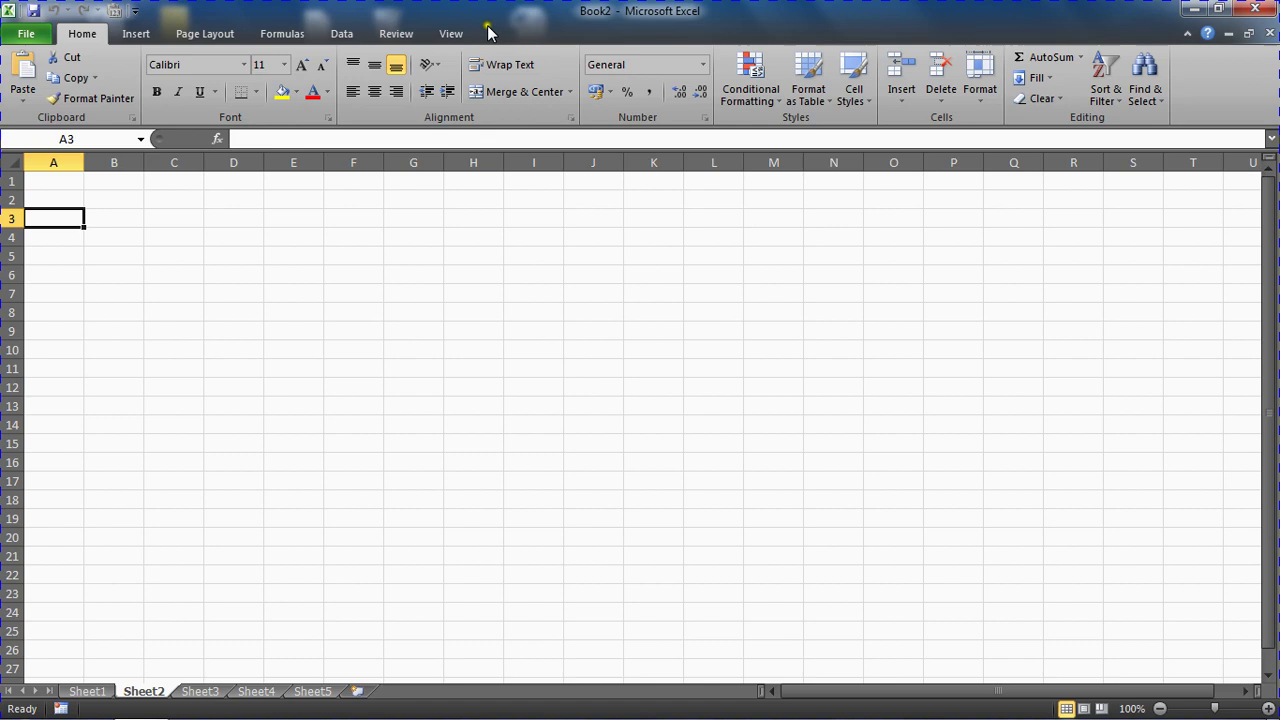
# Enable the Developer tab in Customize the Ribbon, then switch to Developer.
pyautogui.scroll(-3, 560, 33)
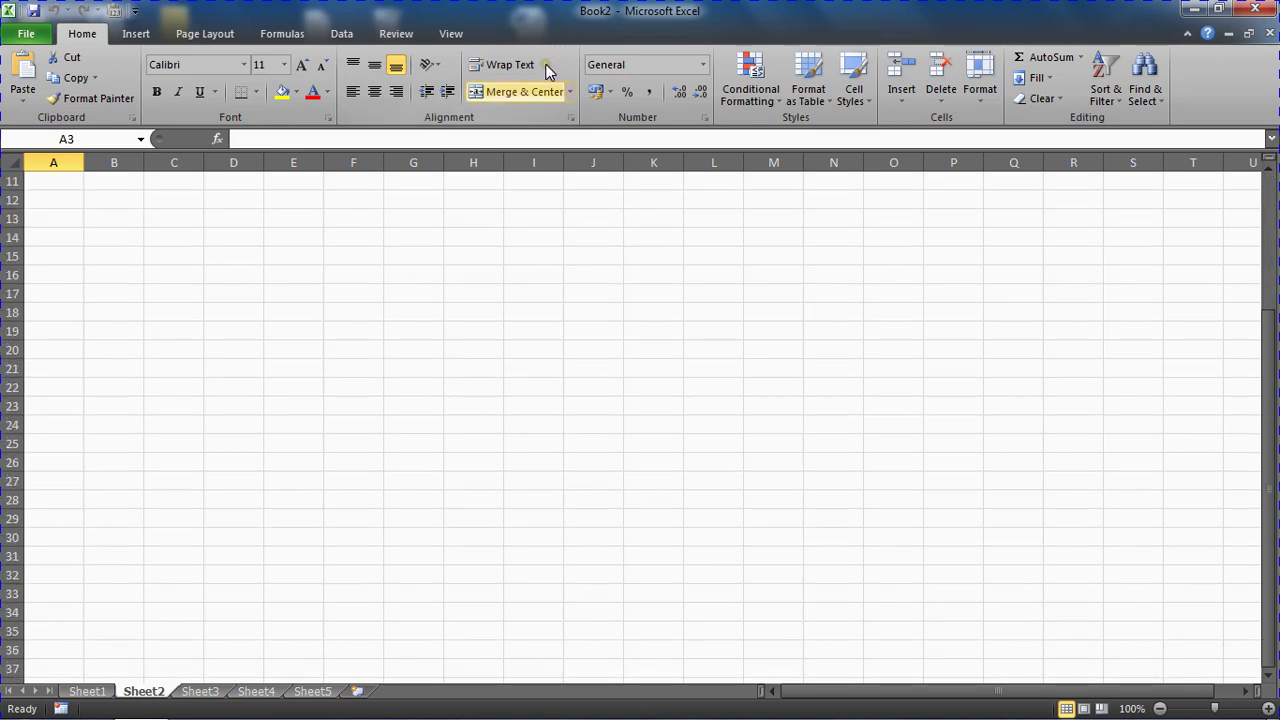
pyautogui.rightClick(518, 123)
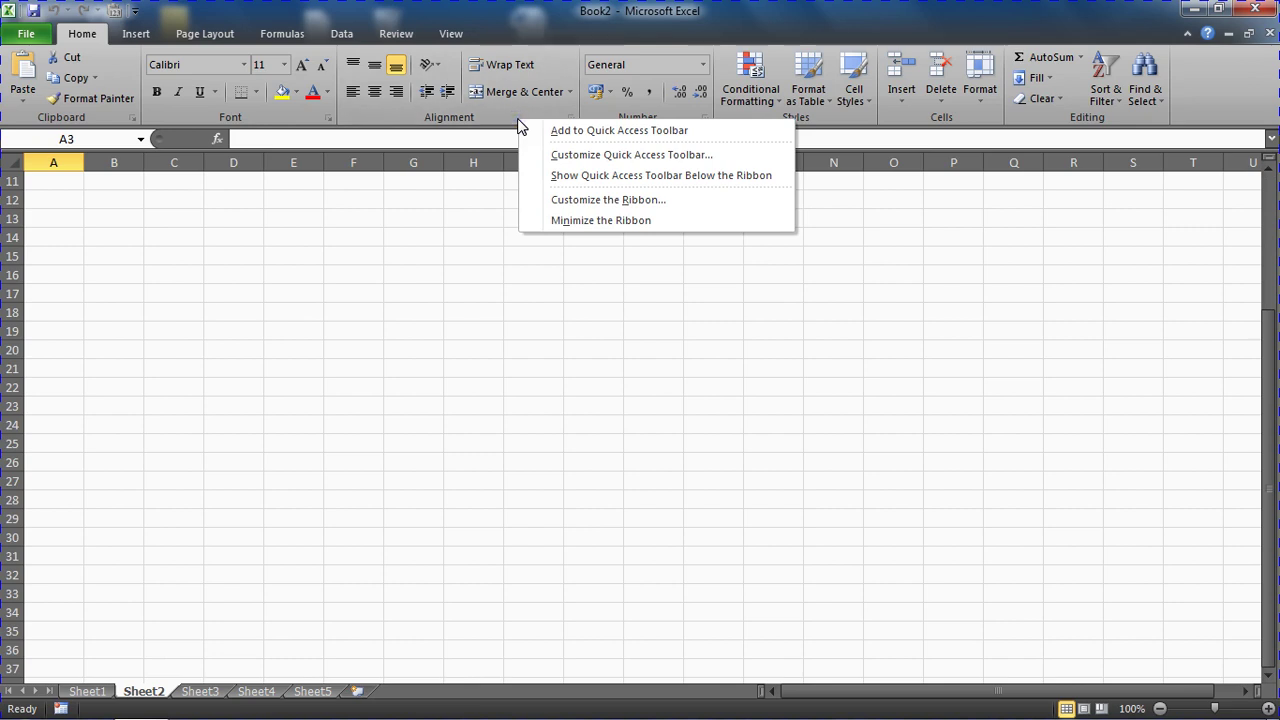
pyautogui.click(590, 203)
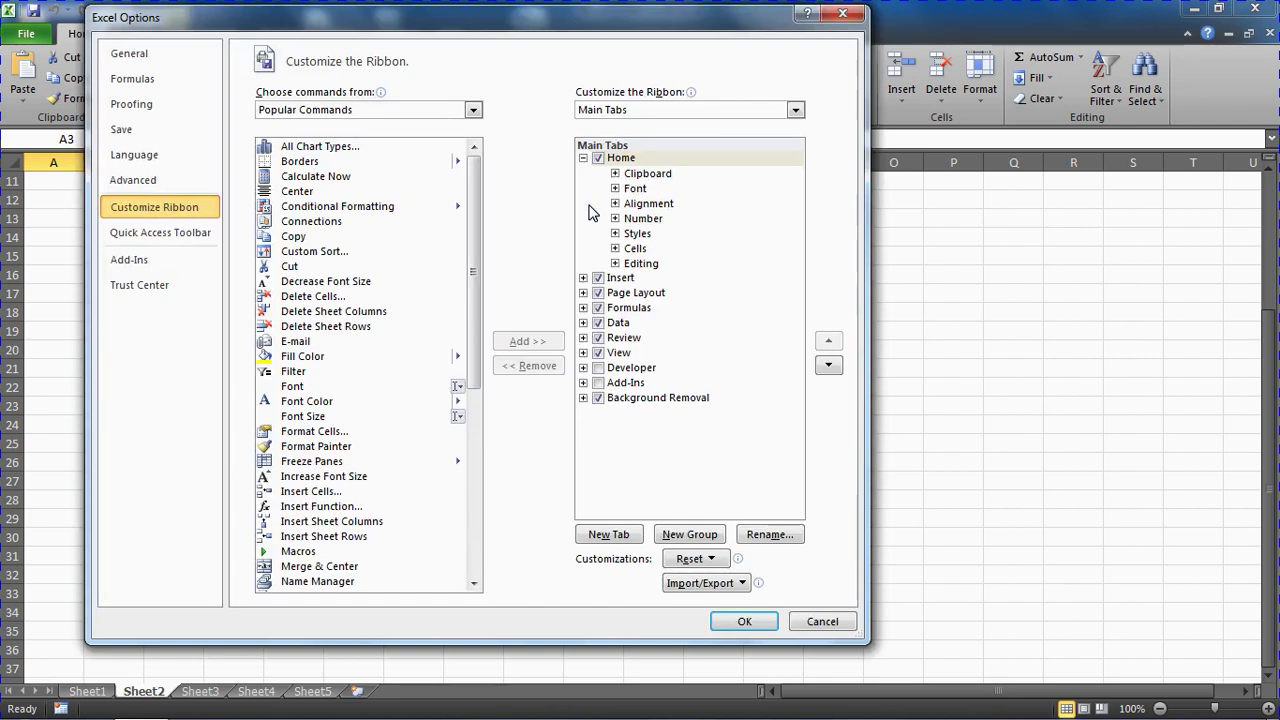
pyautogui.click(598, 368)
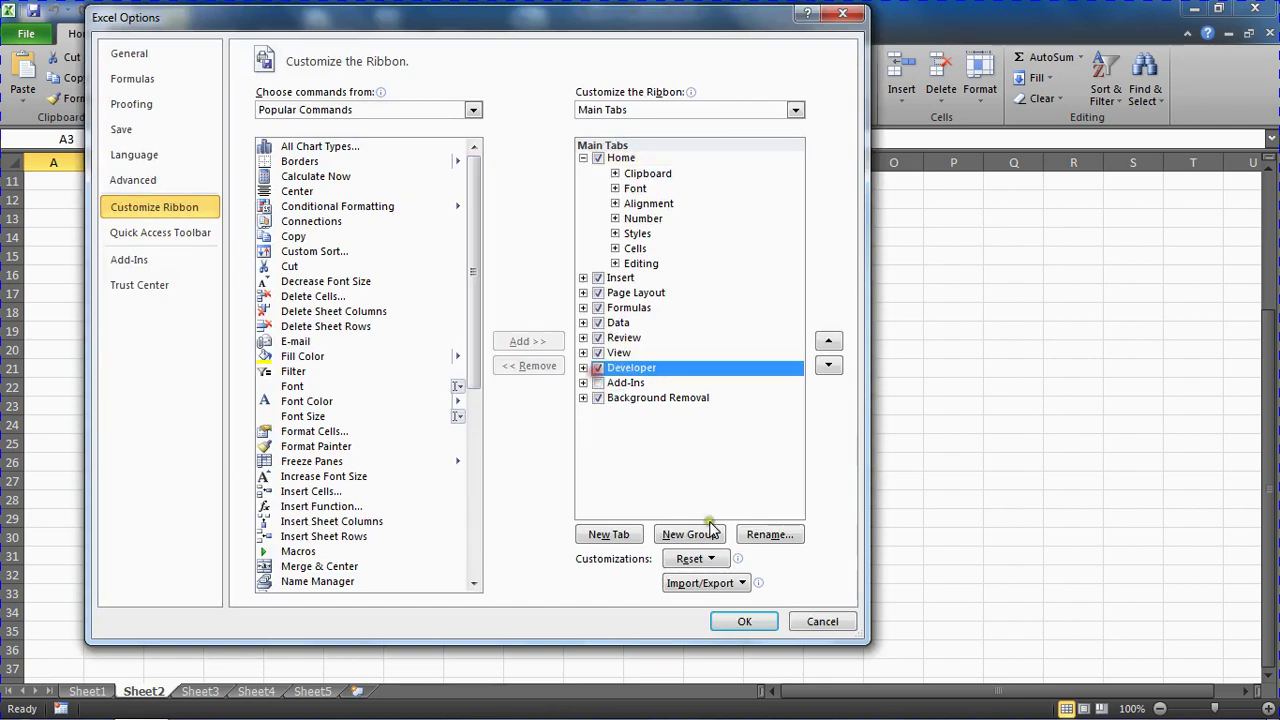
pyautogui.click(733, 624)
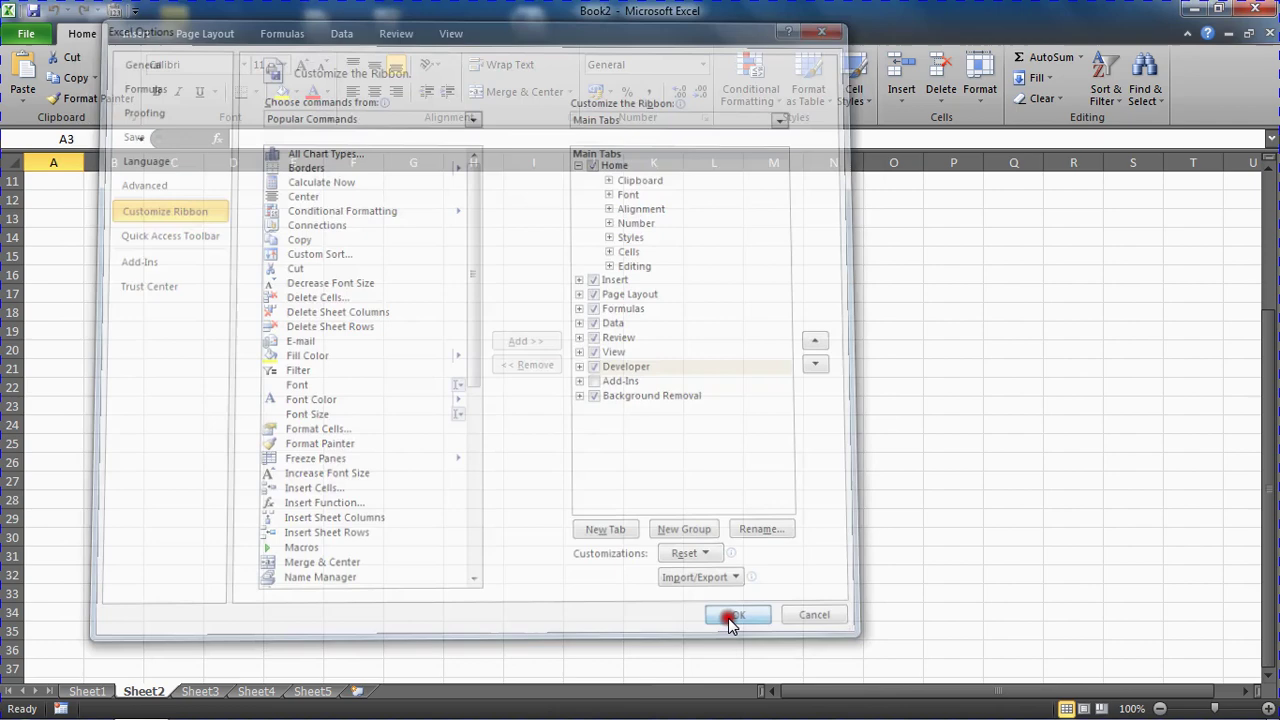
pyautogui.click(513, 33)
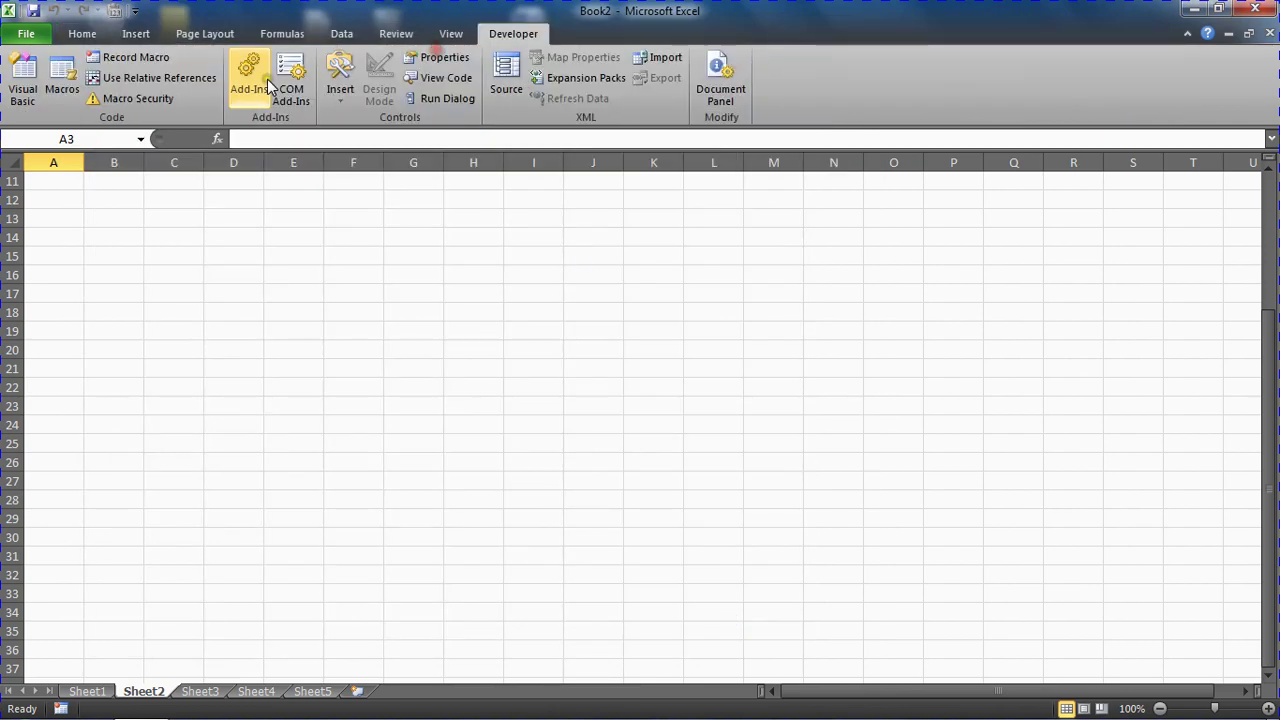
# Open the VBA editor maximized, close the Module1 code window and select Sheet2 in Project Explorer.
pyautogui.click(23, 80)
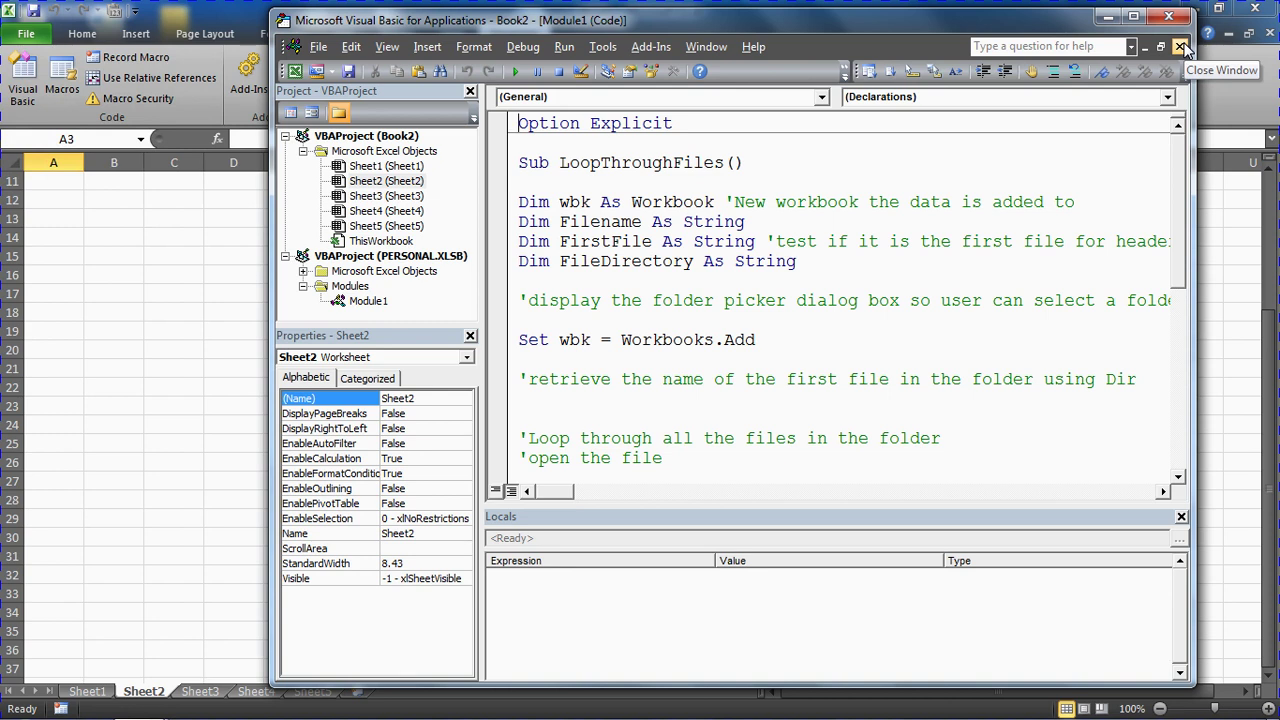
pyautogui.click(1180, 47)
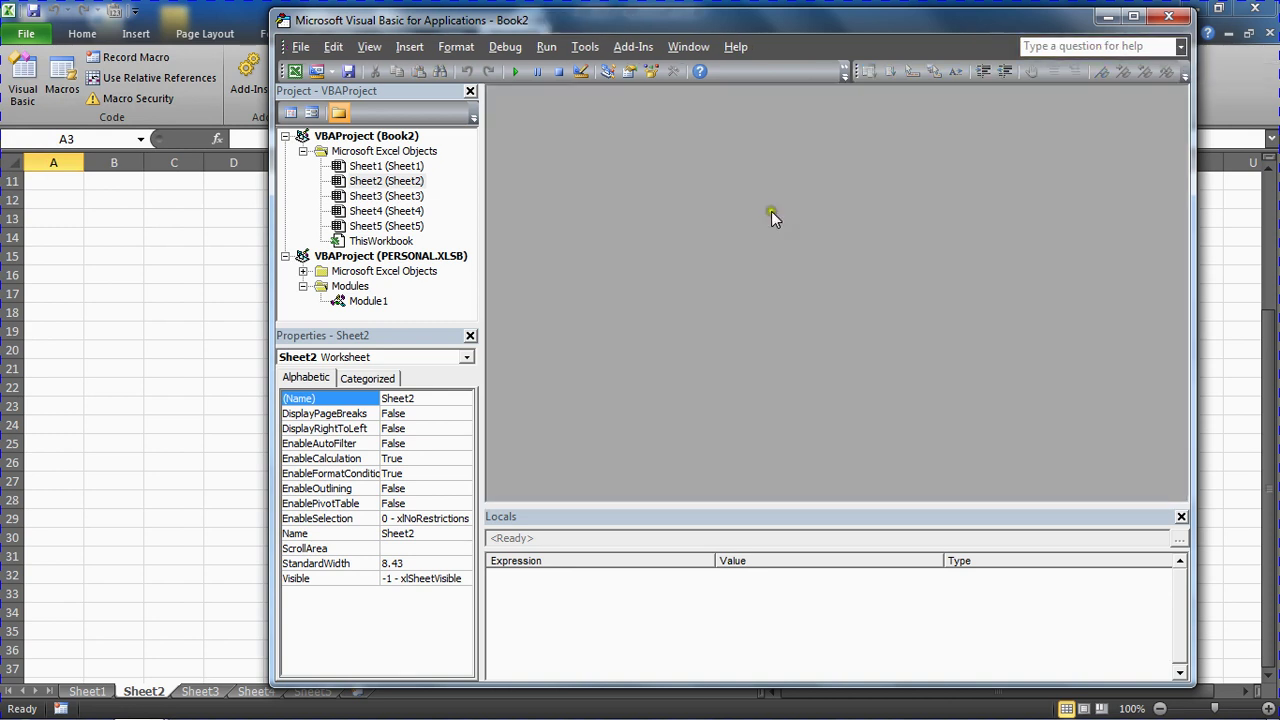
pyautogui.doubleClick(680, 22)
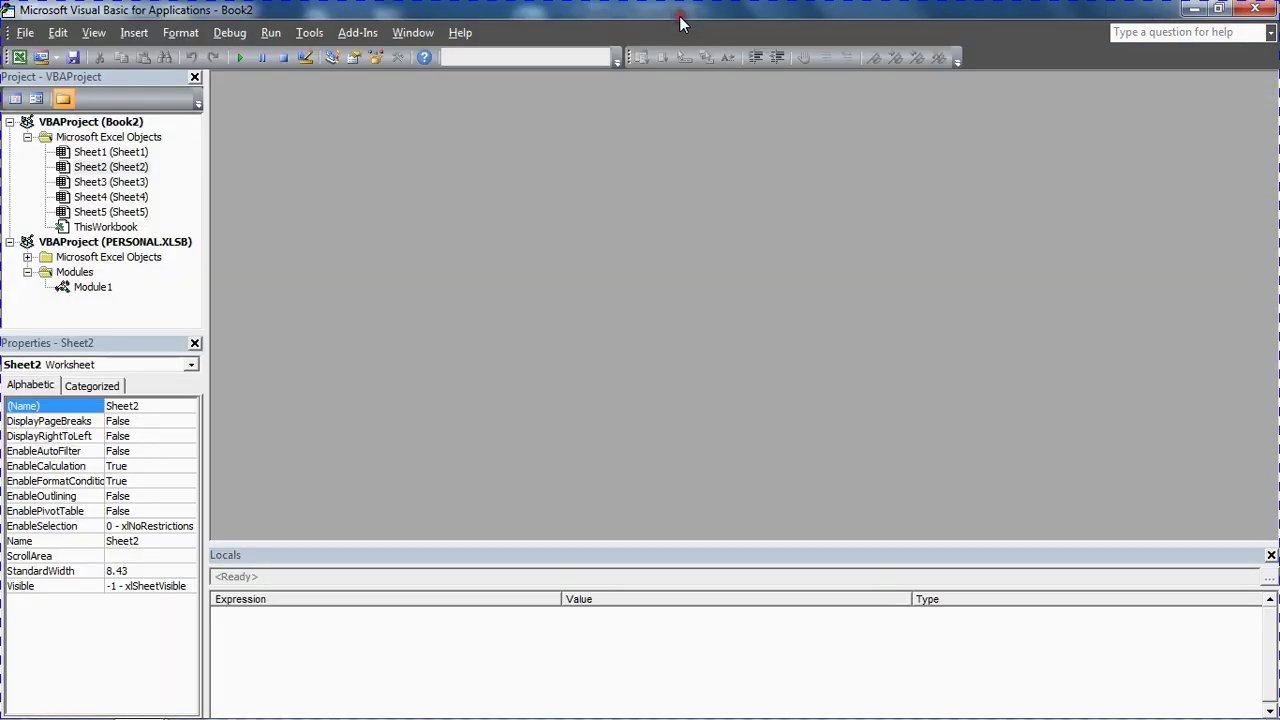
pyautogui.click(124, 168)
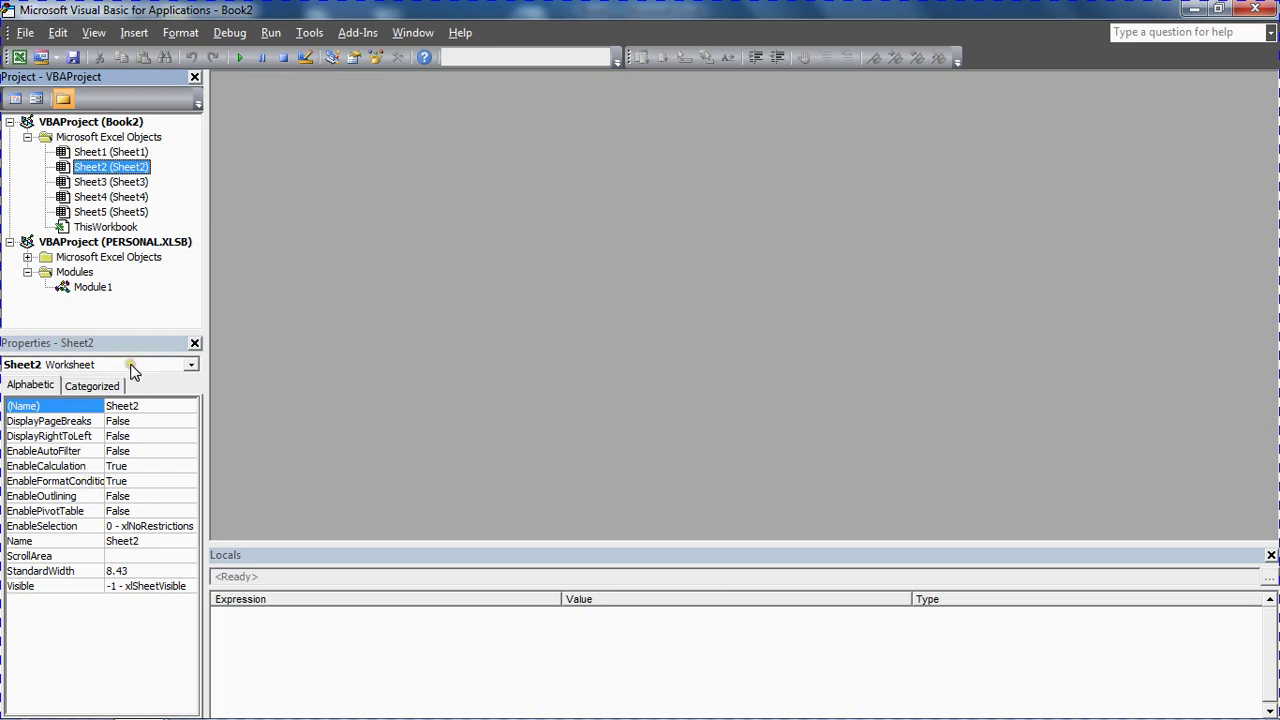
pyautogui.click(92, 31)
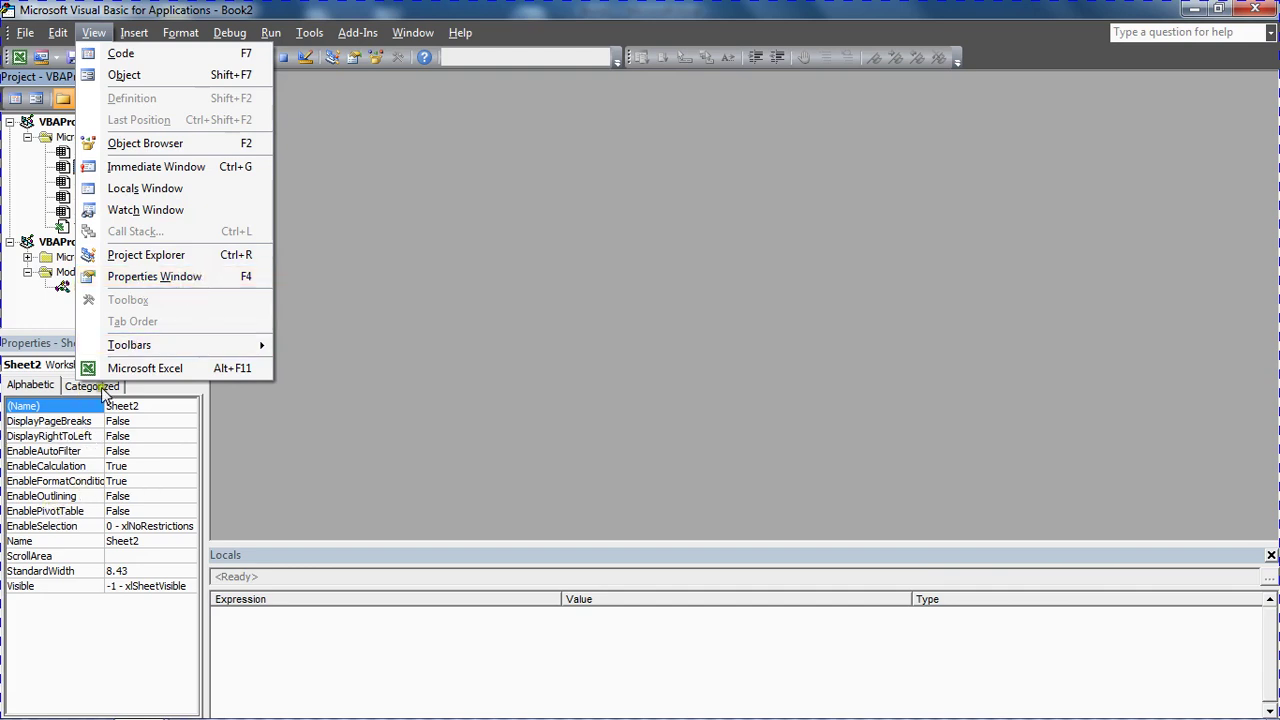
# Bring up the Properties window from the View menu.
pyautogui.click(189, 282)
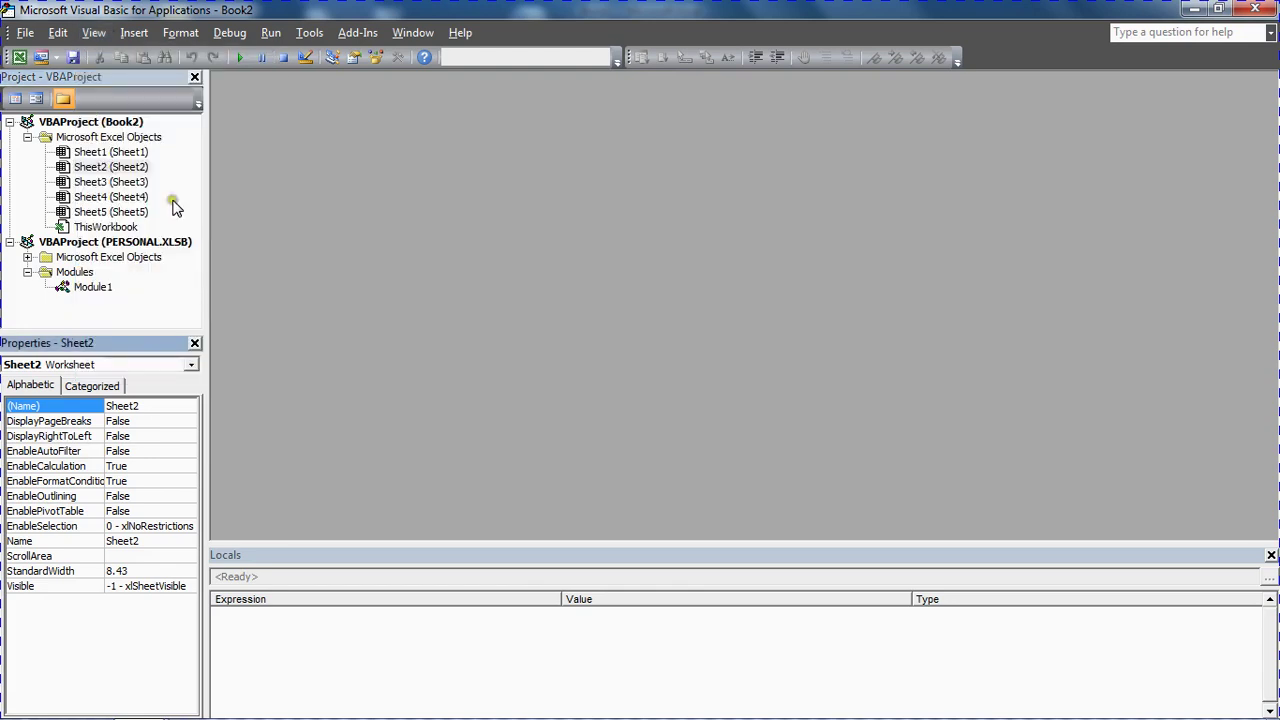
pyautogui.click(195, 343)
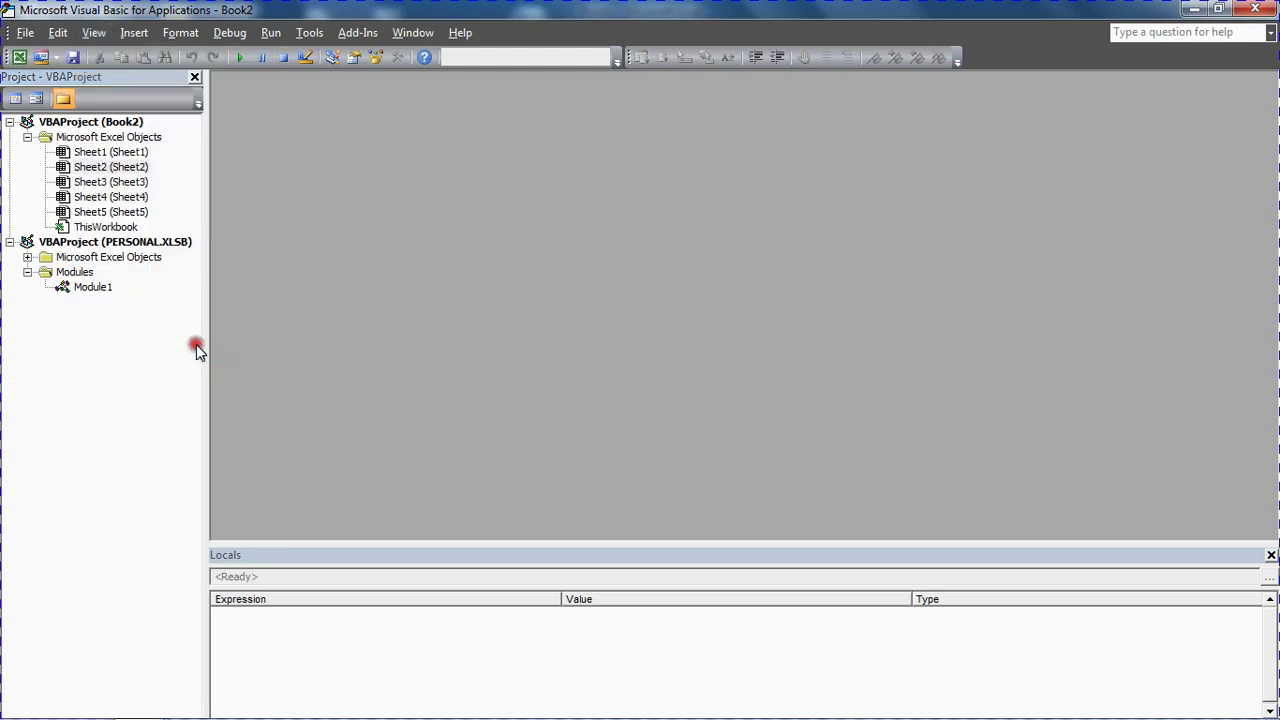
pyautogui.click(94, 32)
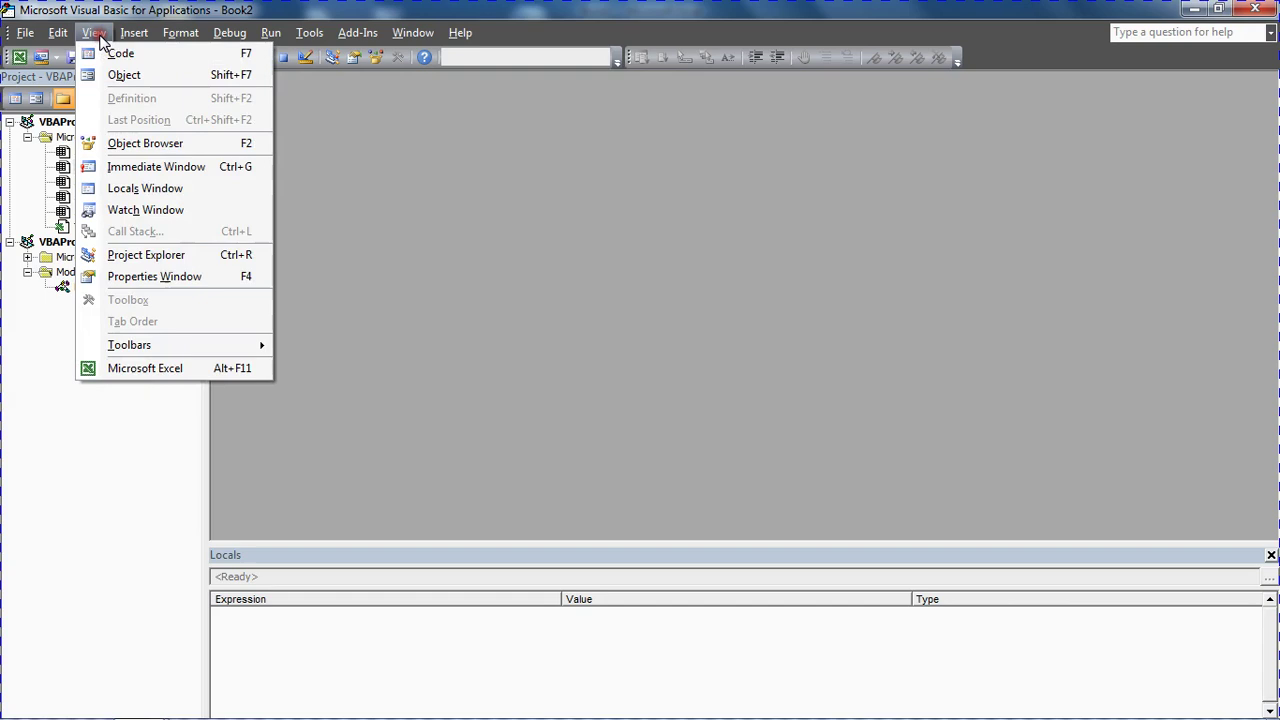
pyautogui.click(140, 276)
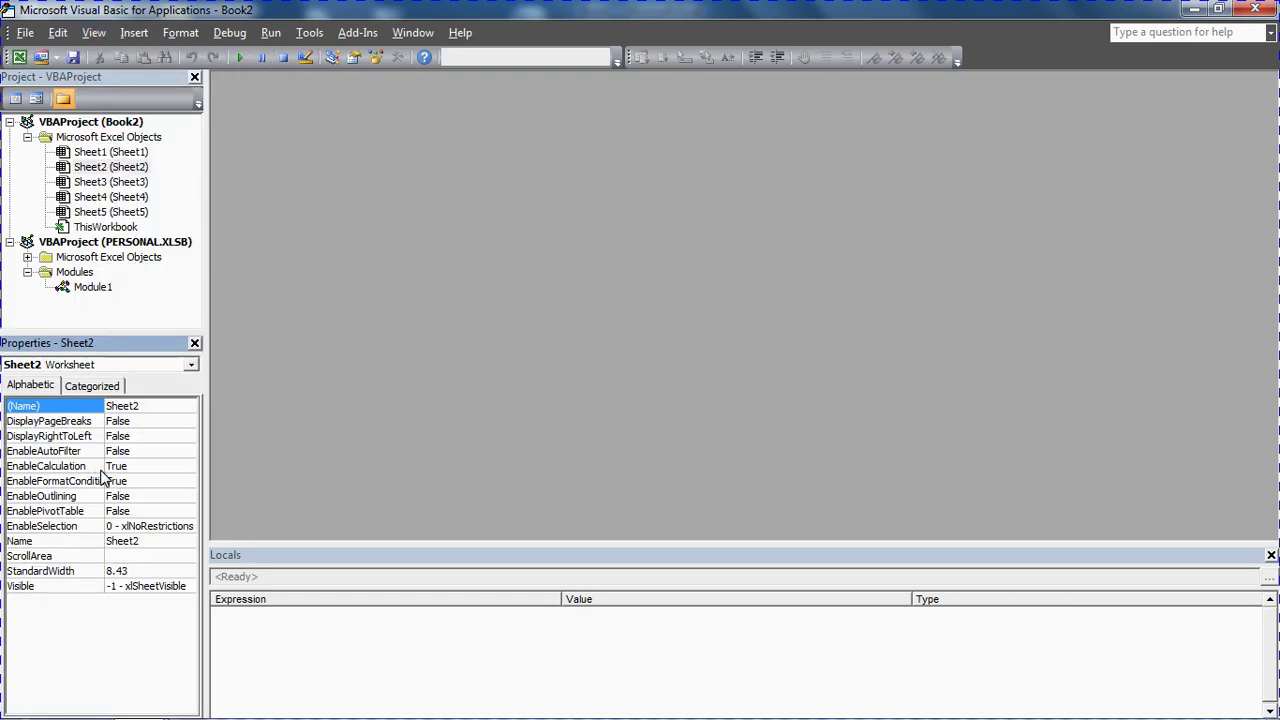
pyautogui.click(48, 365)
pyautogui.click(60, 382)
# Set Sheet2's Visible property to 2 - xlSheetVeryHidden.
pyautogui.click(120, 167)
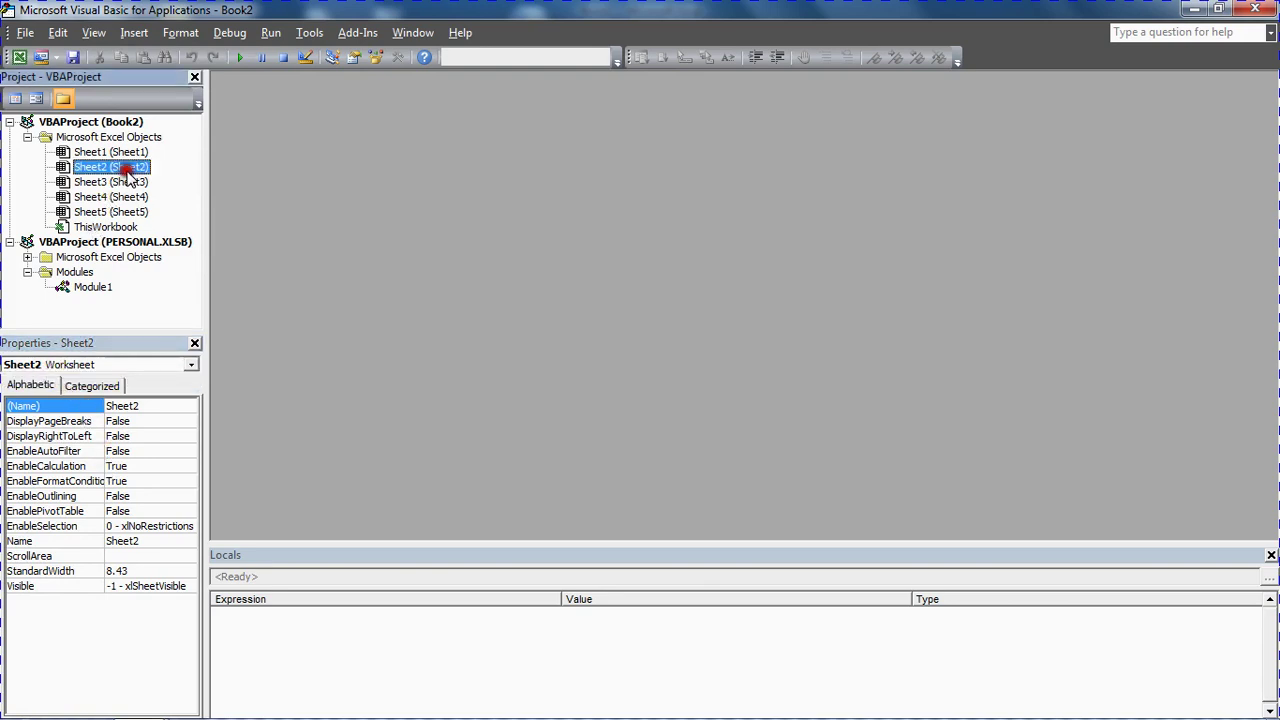
pyautogui.click(138, 589)
pyautogui.click(188, 587)
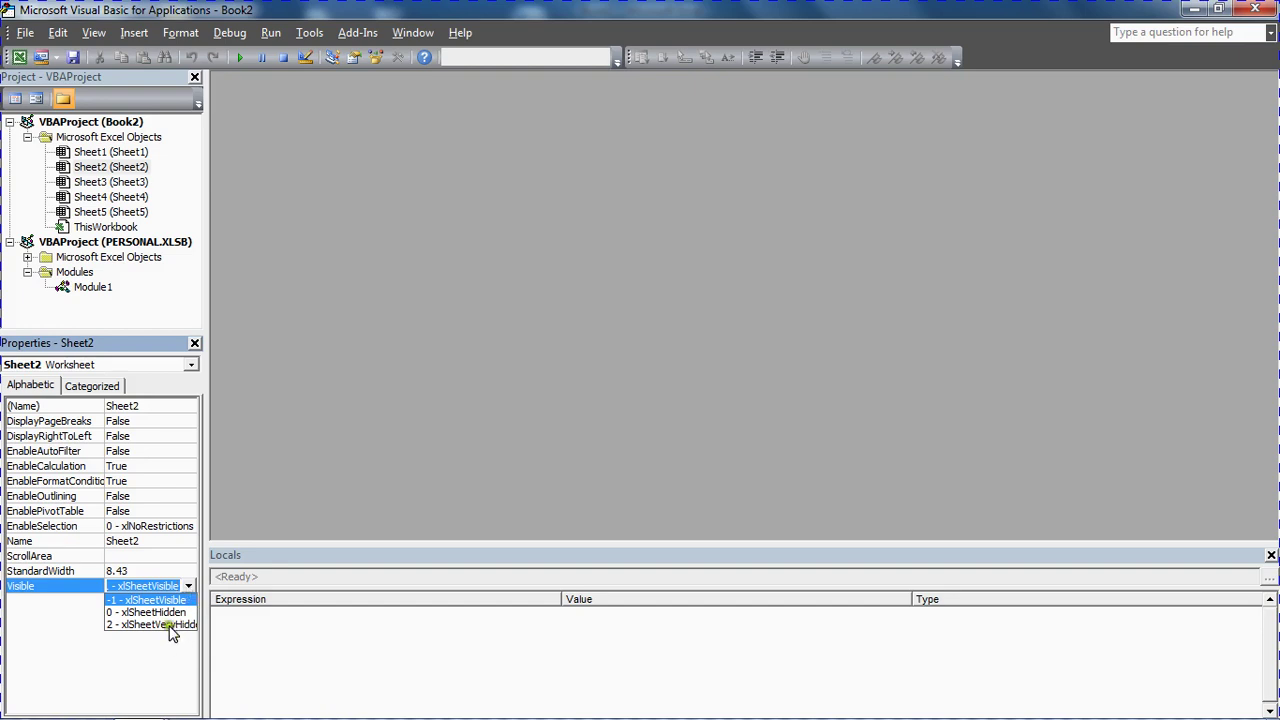
pyautogui.click(160, 624)
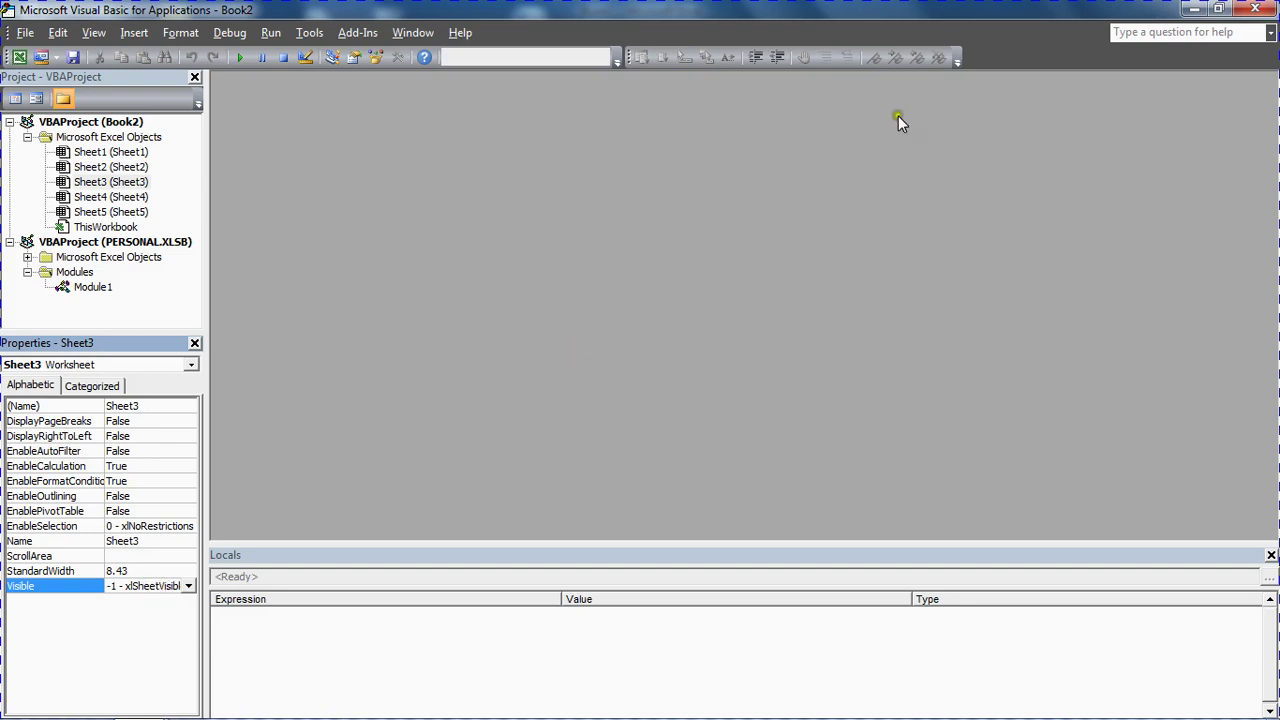
# Close the VBA editor, then clear the stray test entries from P6:P7.
pyautogui.click(1257, 12)
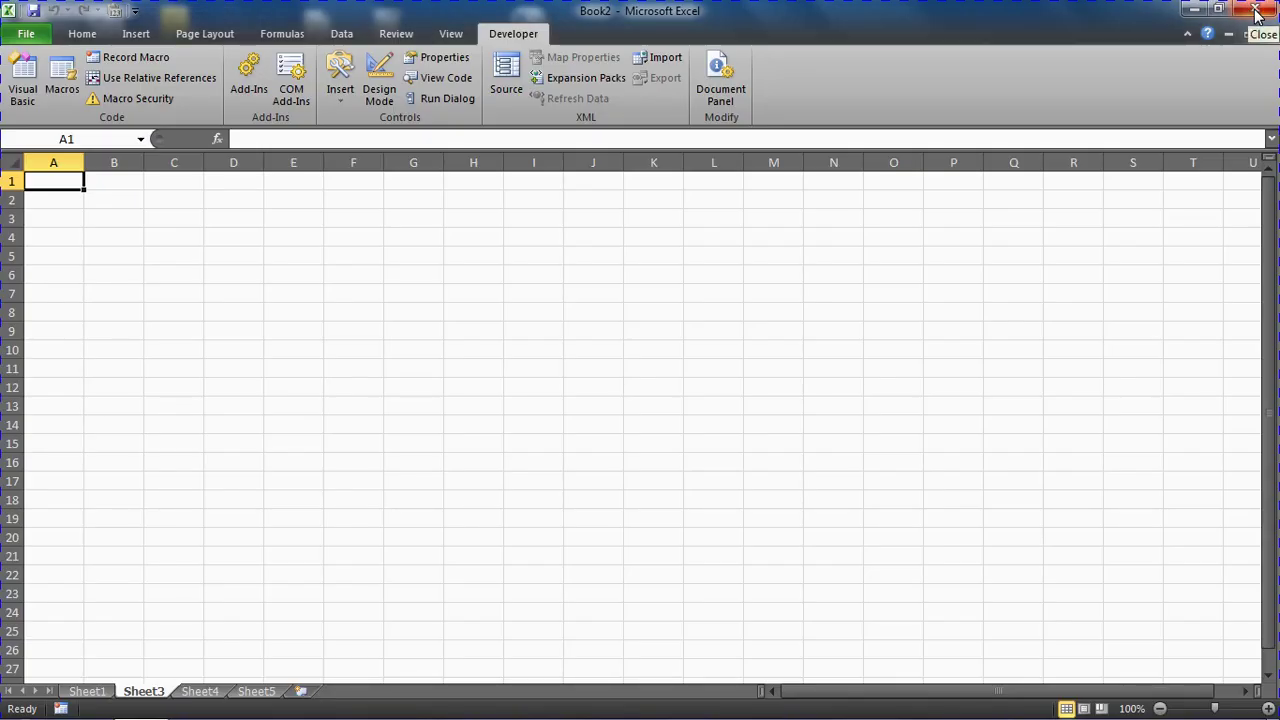
pyautogui.click(955, 275)
pyautogui.write('vo')
pyautogui.press('Return')
pyautogui.write('f')
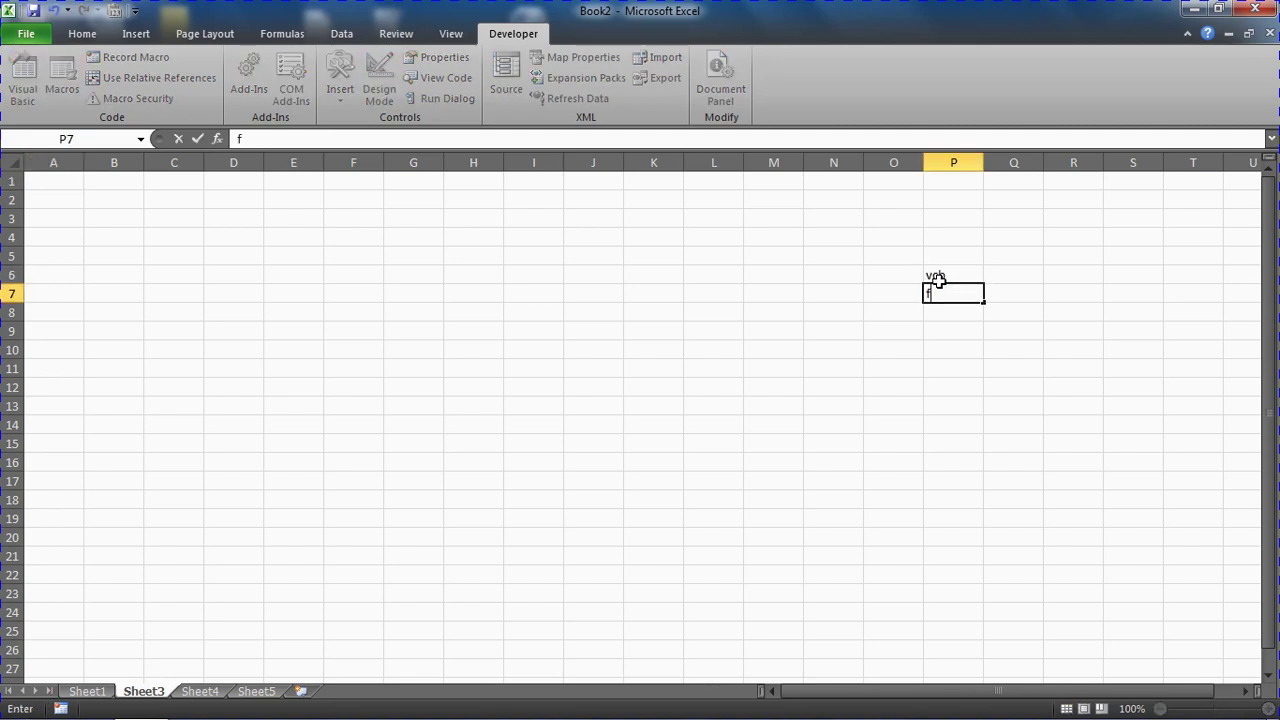
pyautogui.write('b')
pyautogui.click(996, 343)
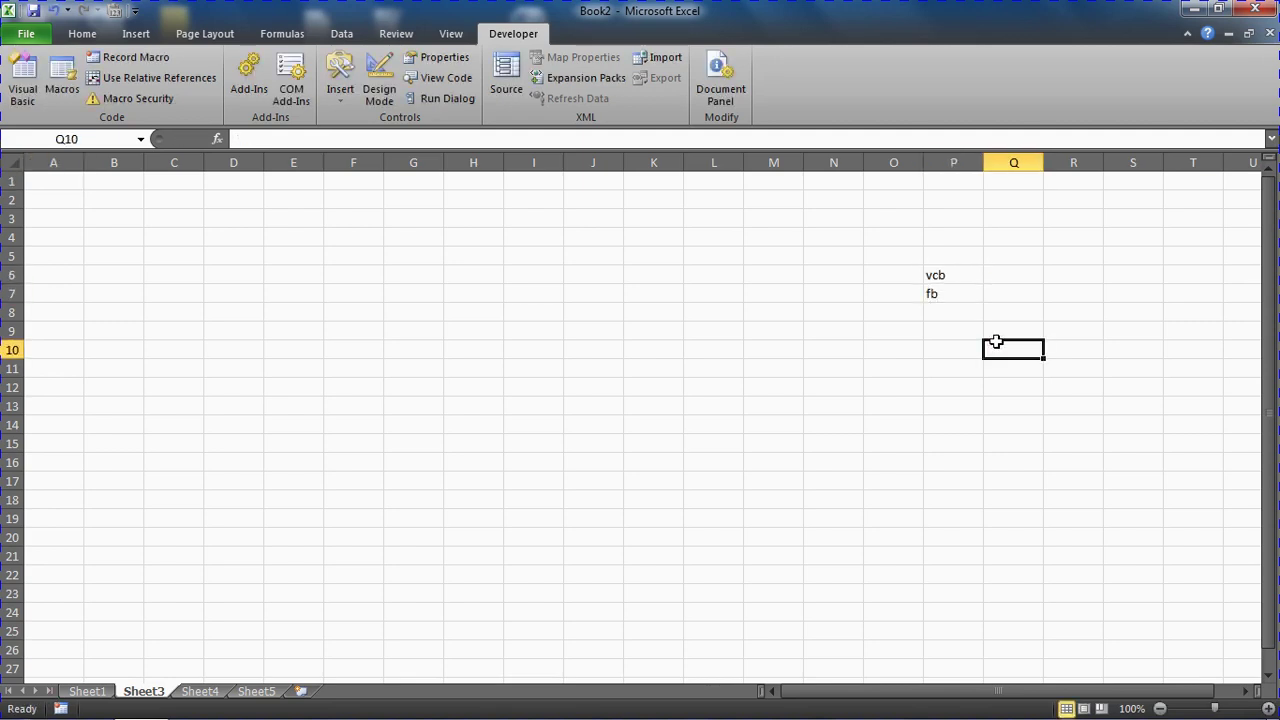
pyautogui.moveTo(944, 257); pyautogui.dragTo(949, 303)
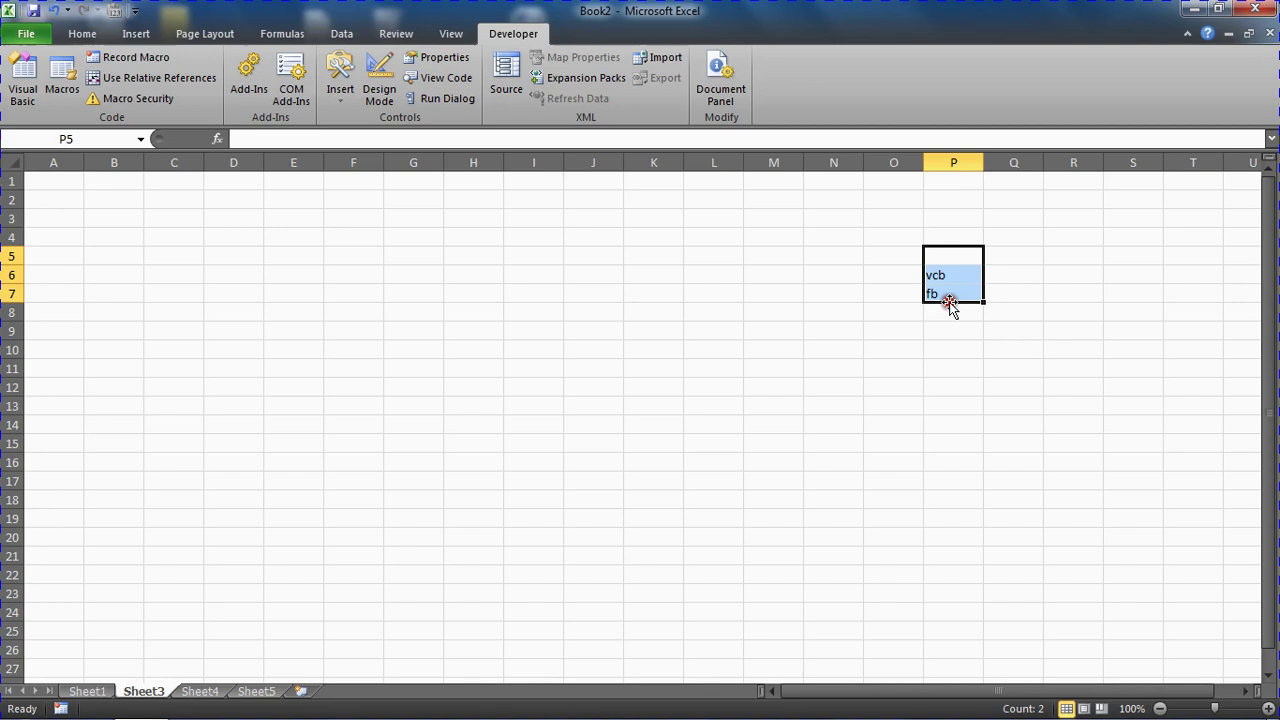
pyautogui.press('Delete')
pyautogui.click(778, 270)
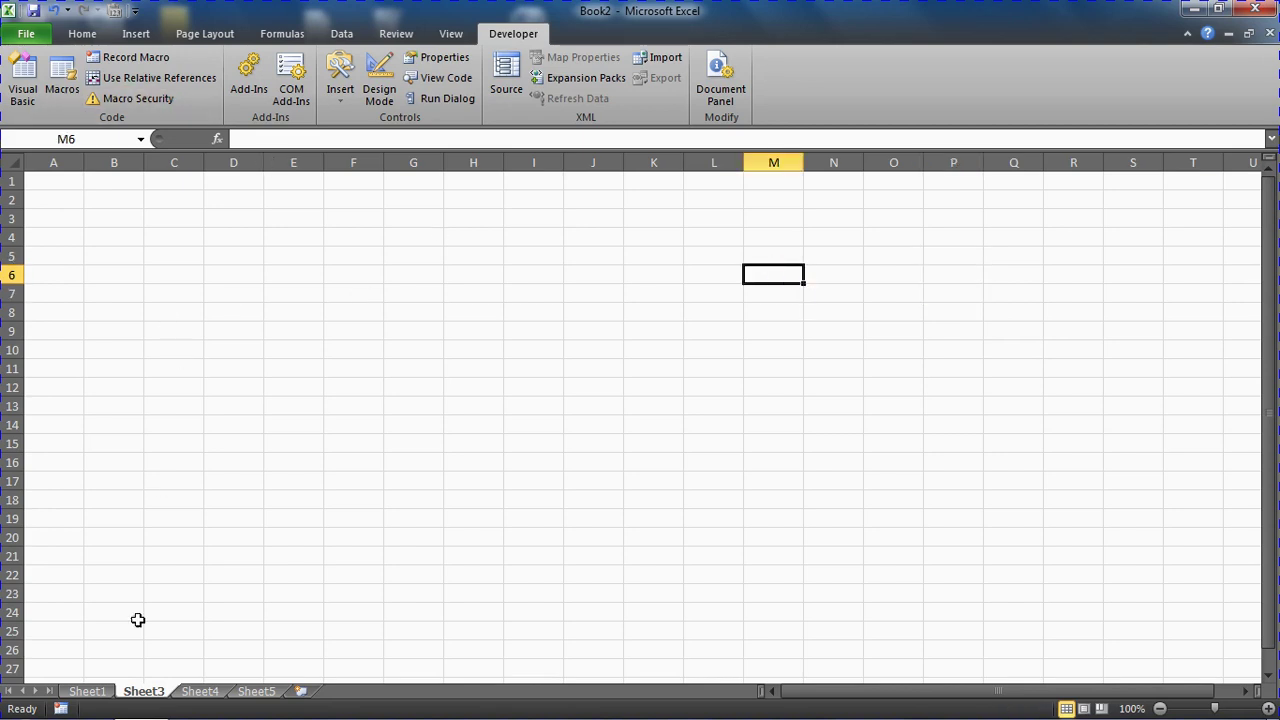
# Confirm from the Sheet4 tab menu that Unhide is greyed out.
pyautogui.rightClick(192, 692)
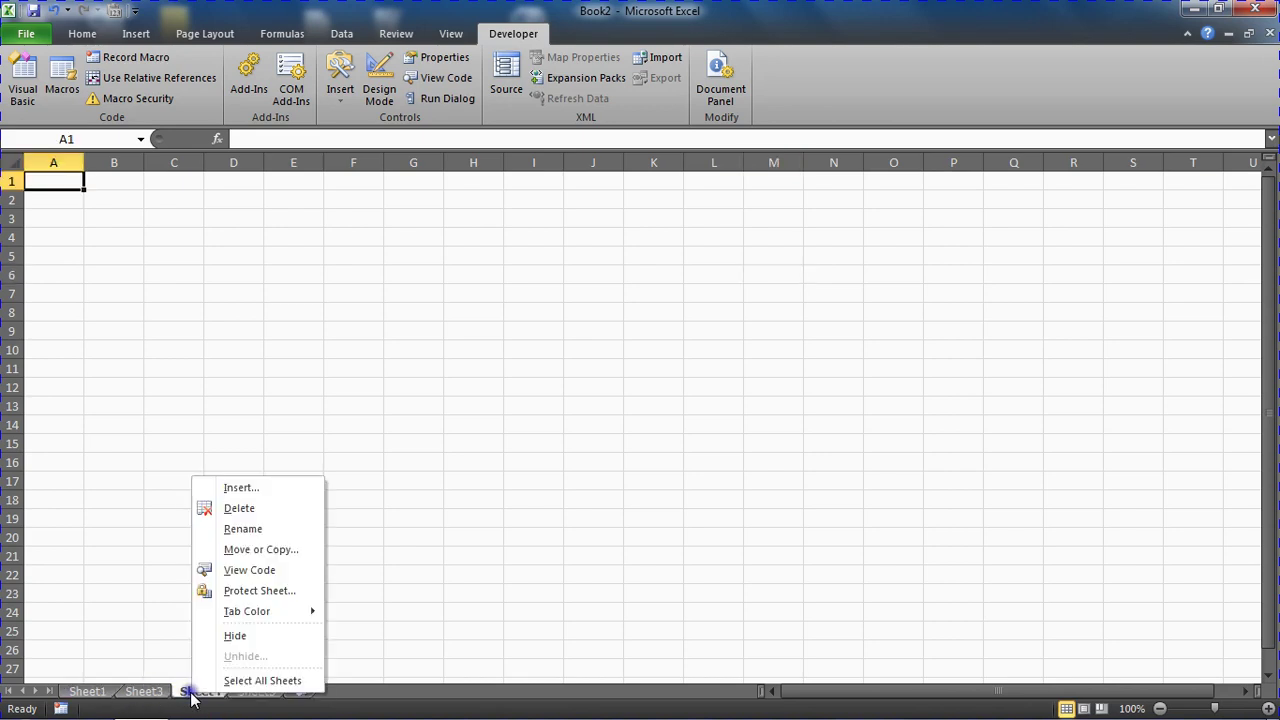
pyautogui.click(255, 659)
pyautogui.click(451, 591)
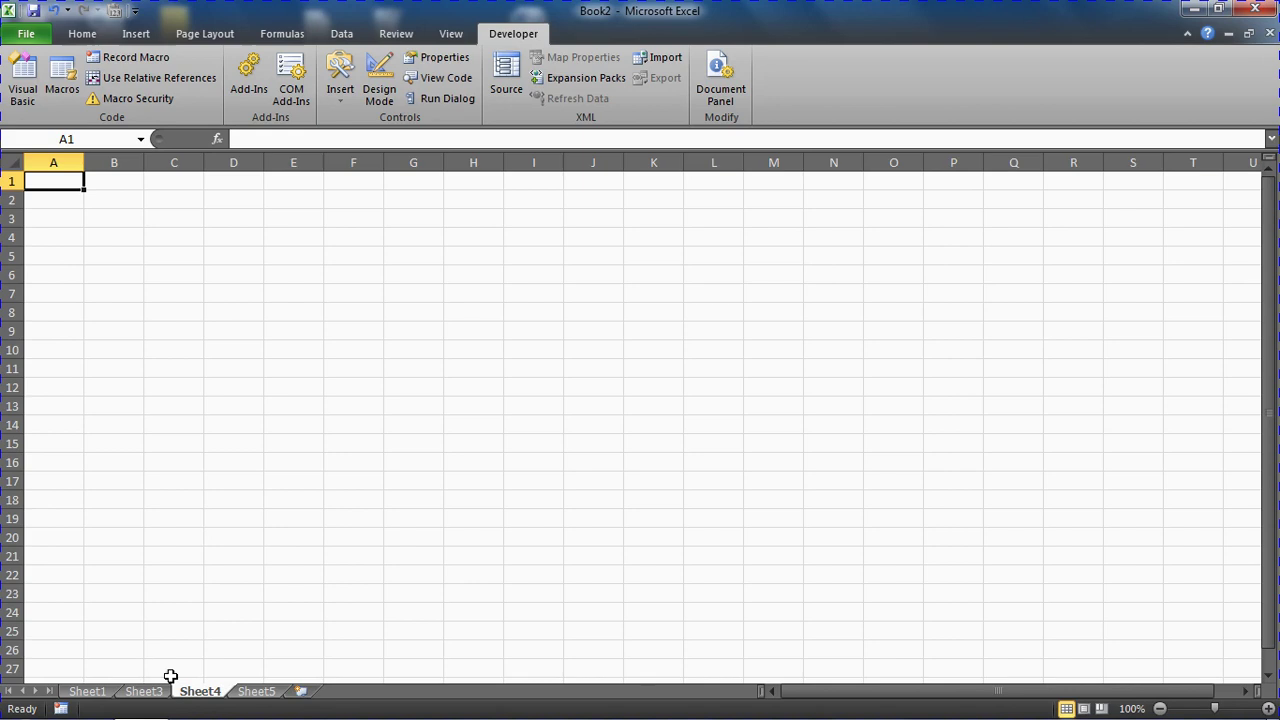
# Hide Sheet4, then open the Unhide dialog and pick Sheet4, the only listed sheet.
pyautogui.rightClick(207, 693)
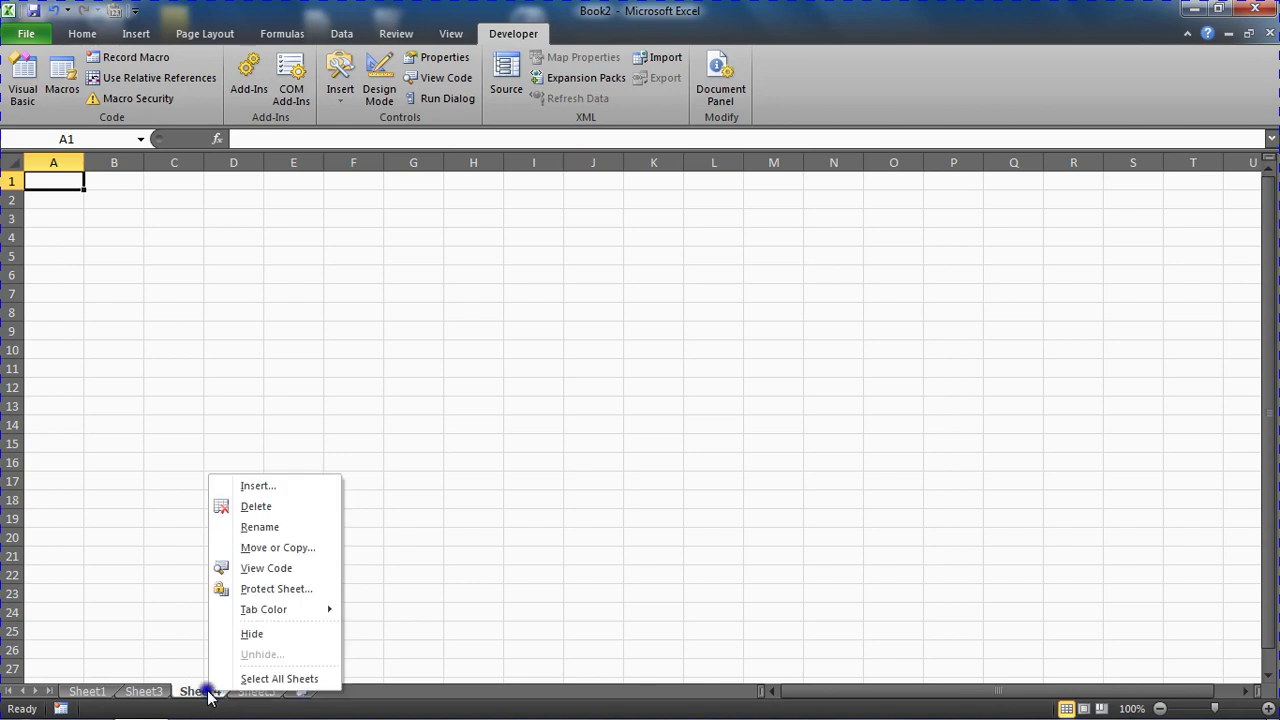
pyautogui.click(252, 634)
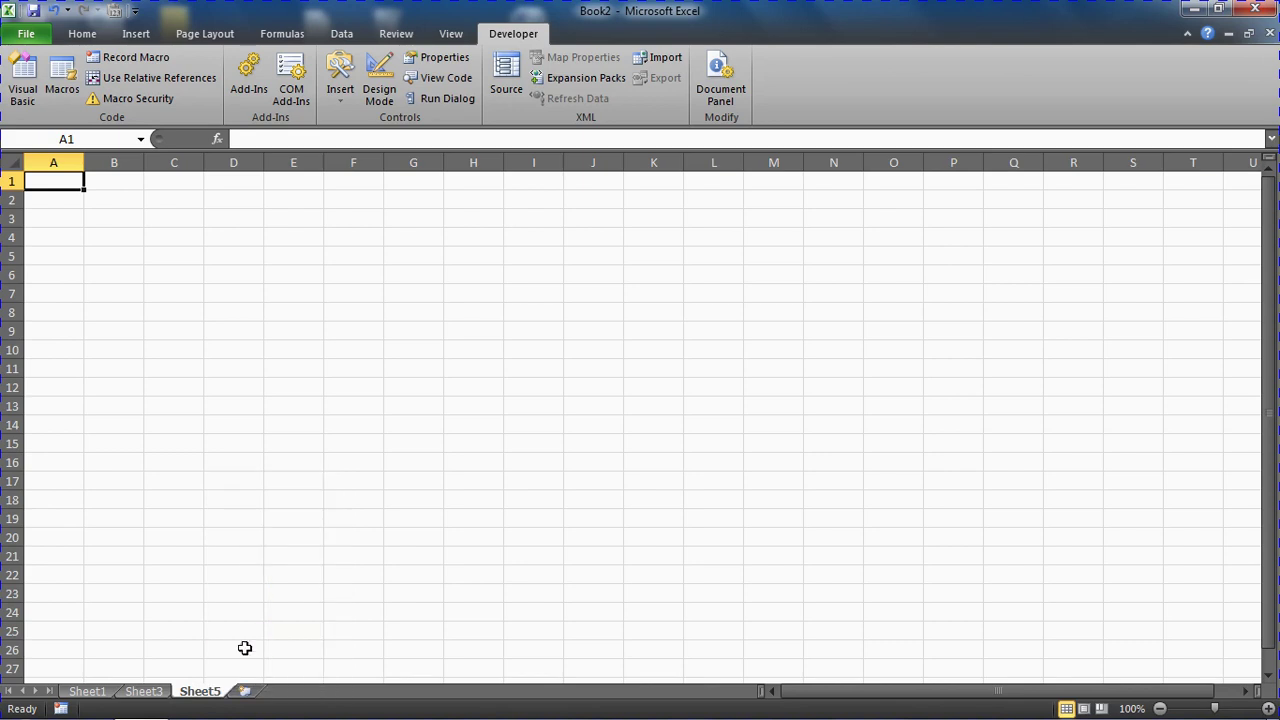
pyautogui.rightClick(207, 694)
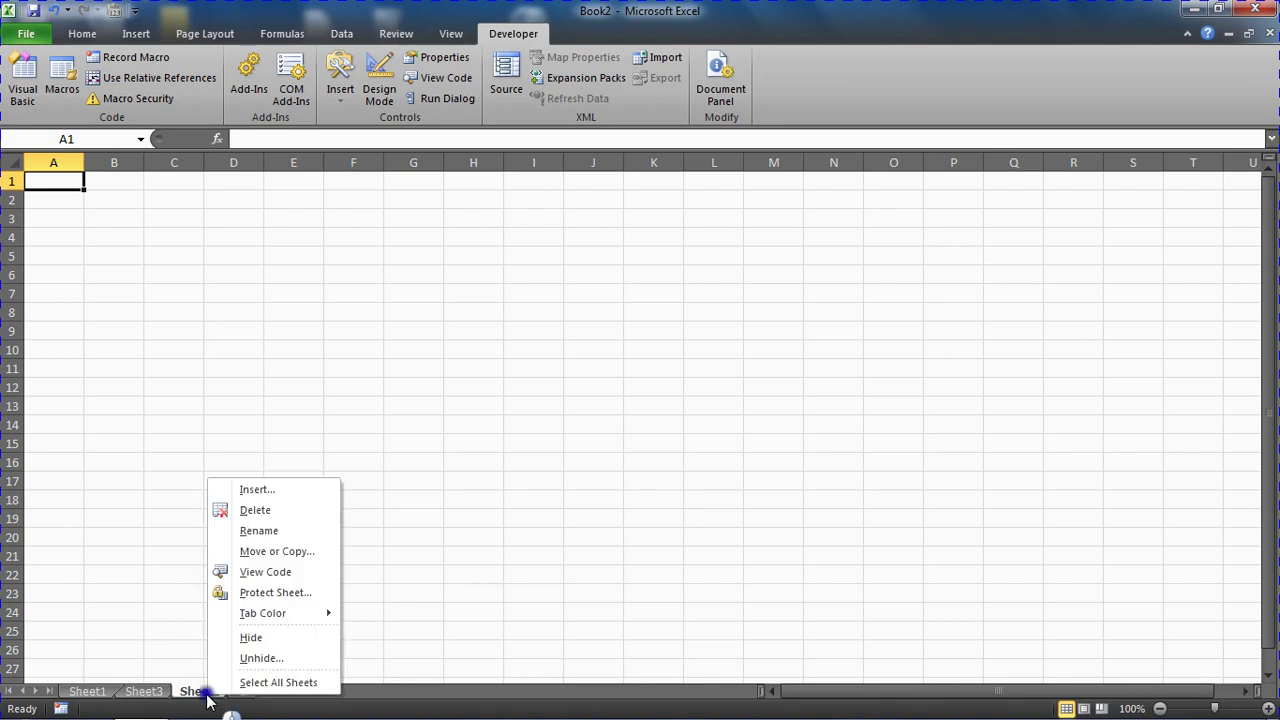
pyautogui.click(260, 660)
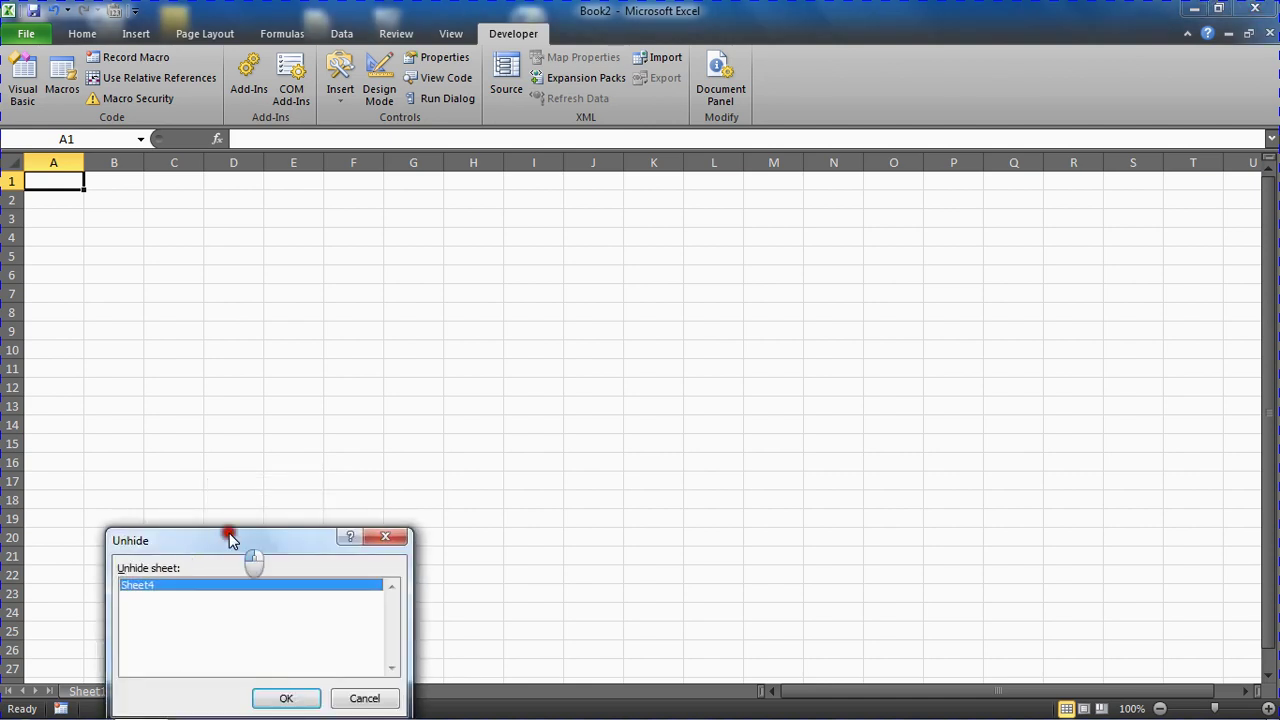
pyautogui.moveTo(229, 538); pyautogui.dragTo(406, 236)
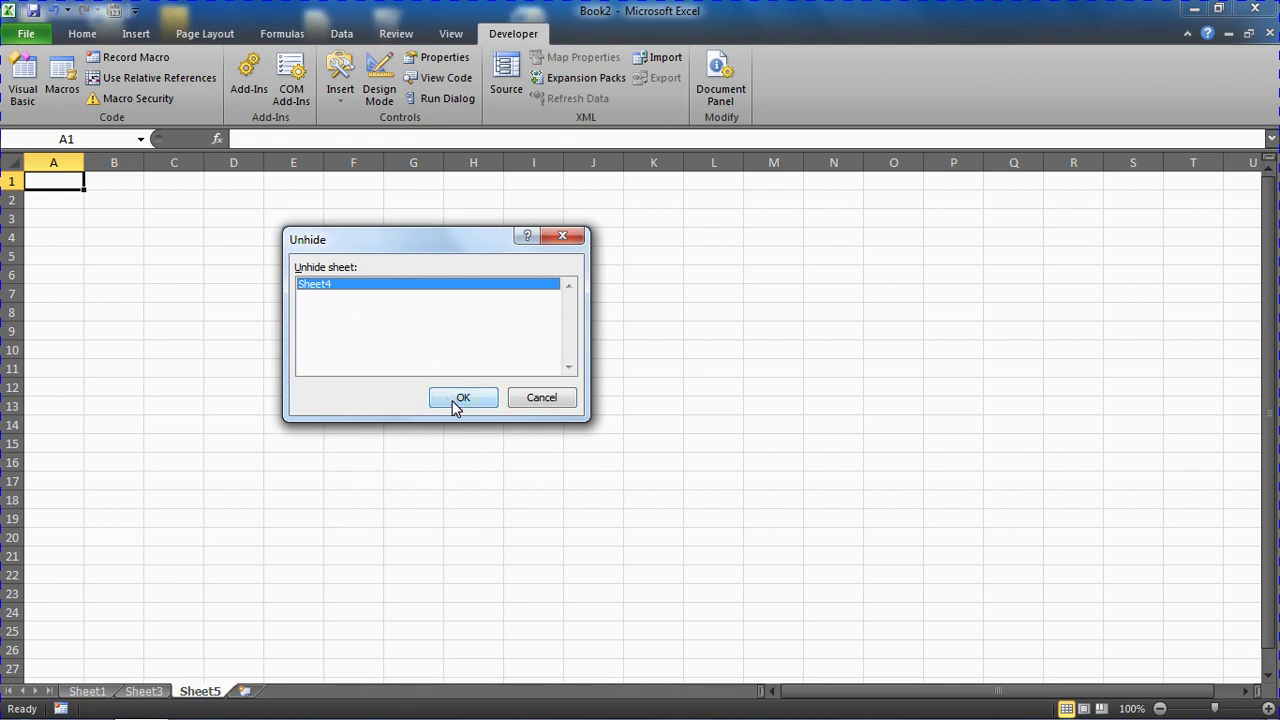
pyautogui.click(305, 294)
# Restore Sheet4, check that Unhide is greyed again, and select cell A1.
pyautogui.click(445, 397)
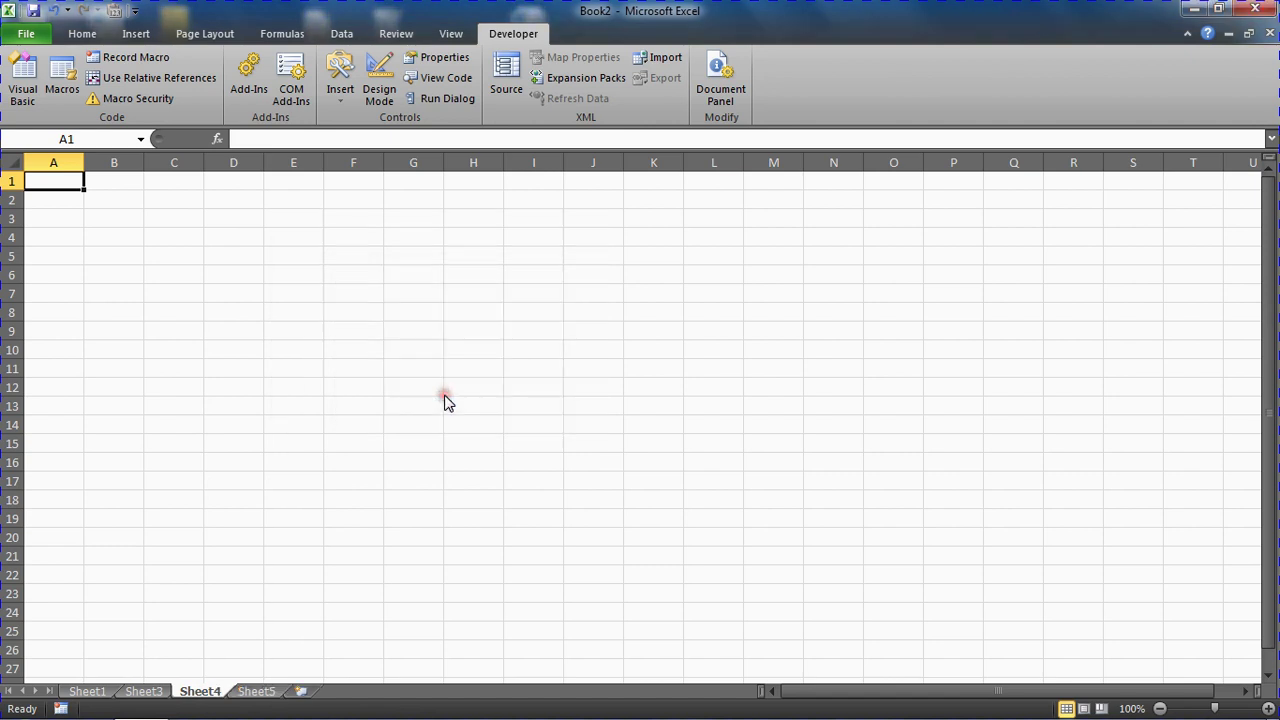
pyautogui.rightClick(206, 691)
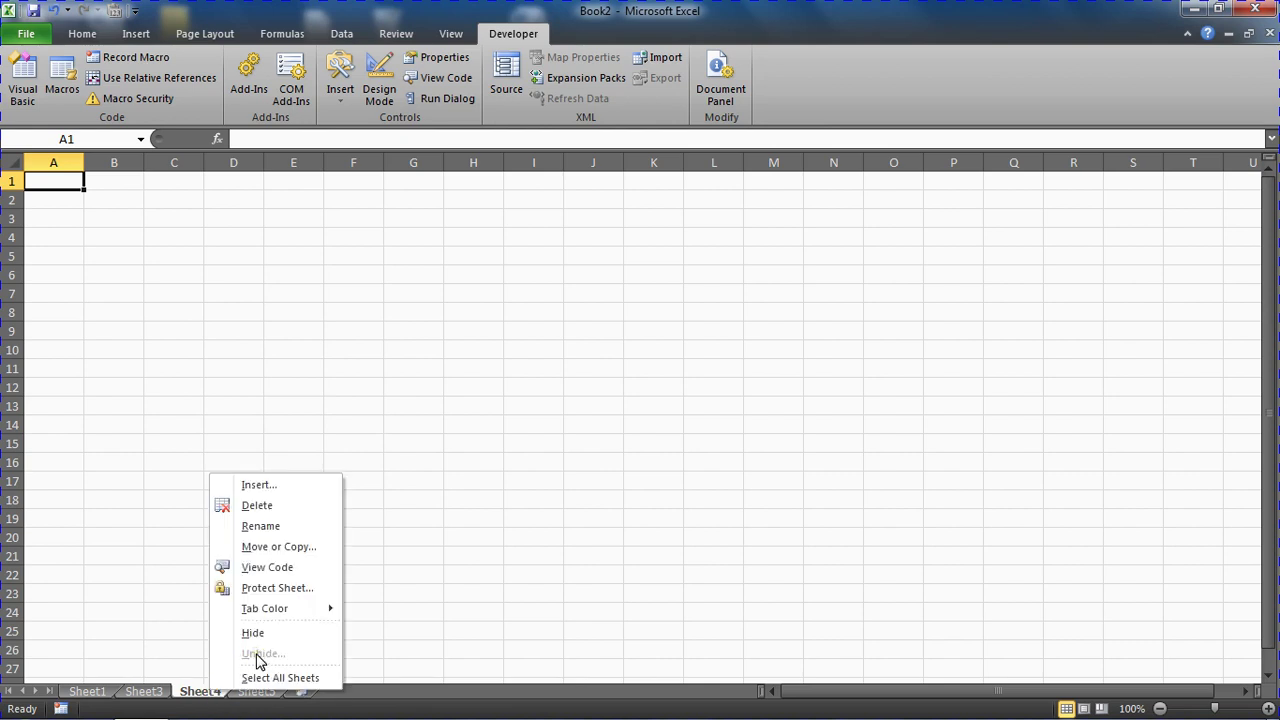
pyautogui.click(287, 318)
pyautogui.click(287, 318)
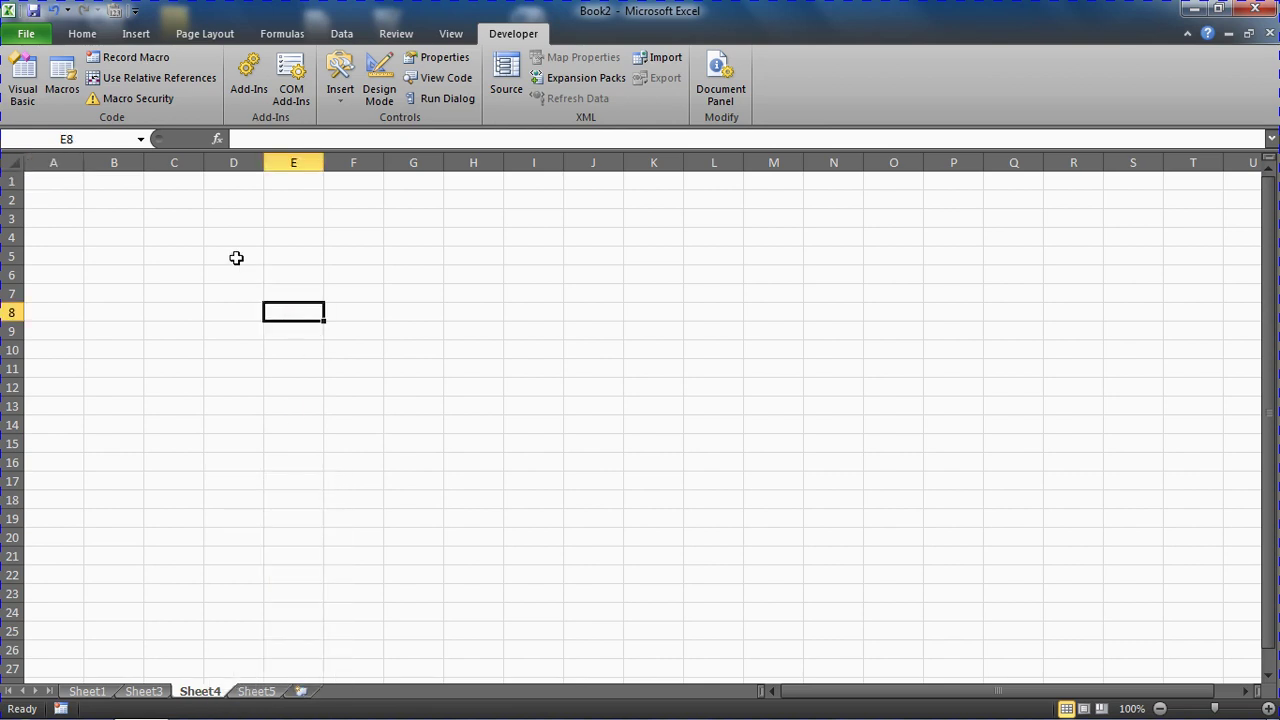
pyautogui.click(50, 181)
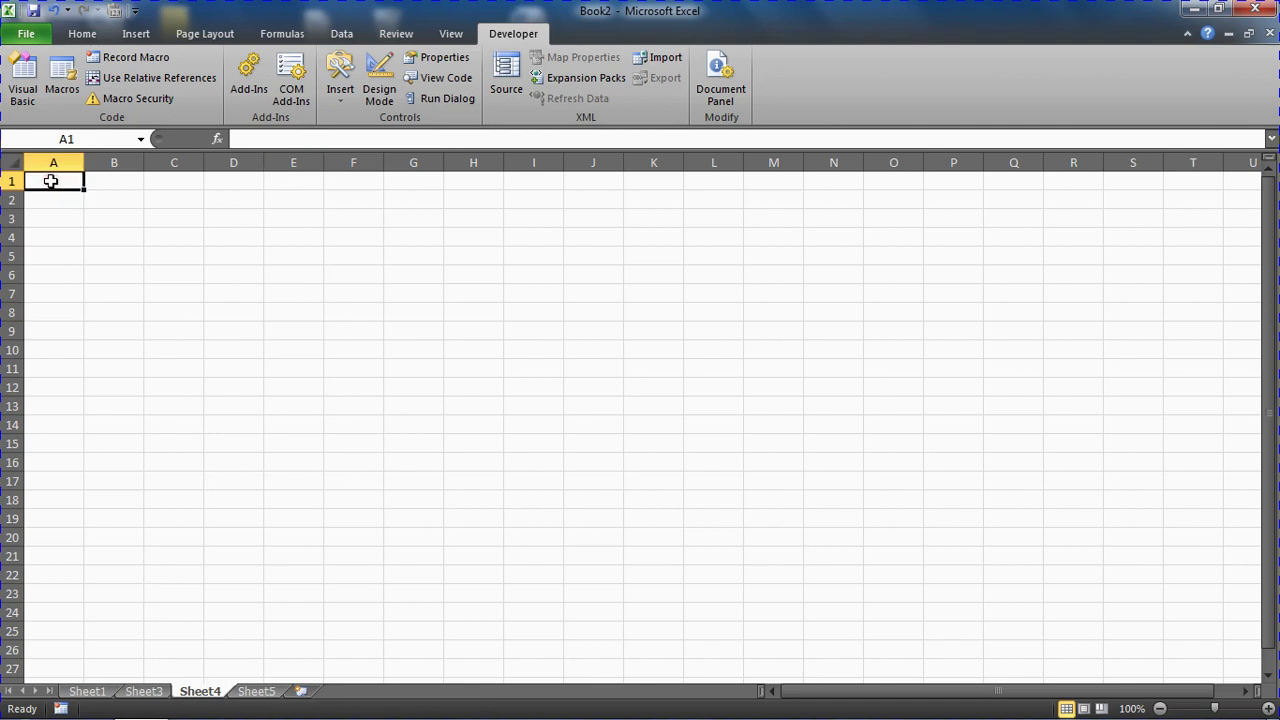